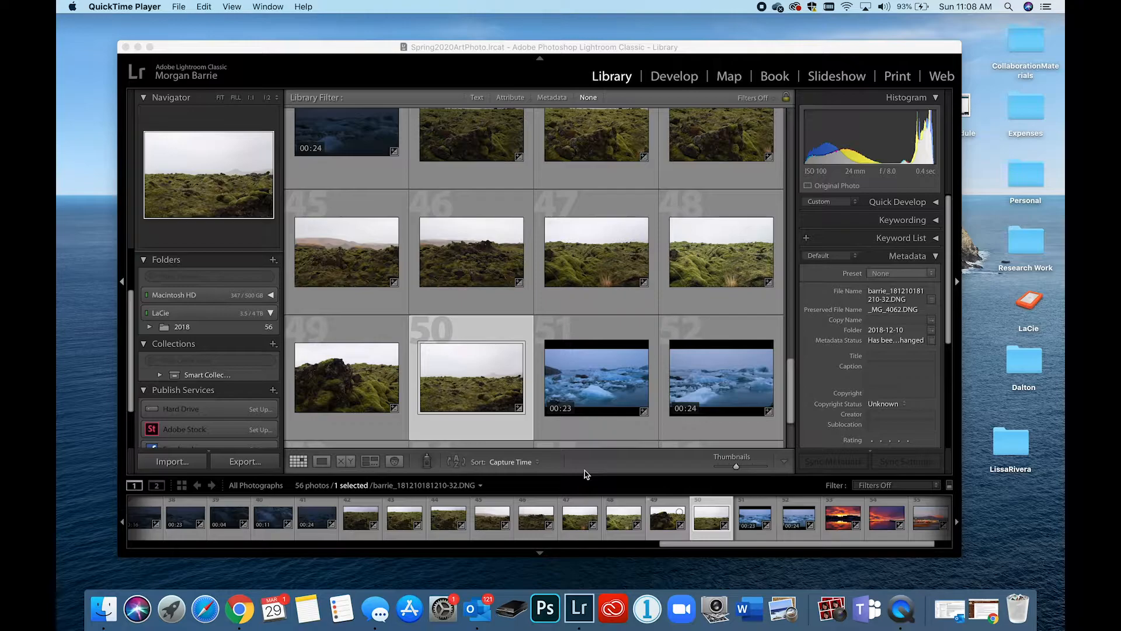
Look through the catalog's photo grid in the Library and view the selected photo in the Develop module before returning.
{"action": "scroll", "coordinate": [533, 444], "scroll_direction": "up", "scroll_amount": 15}
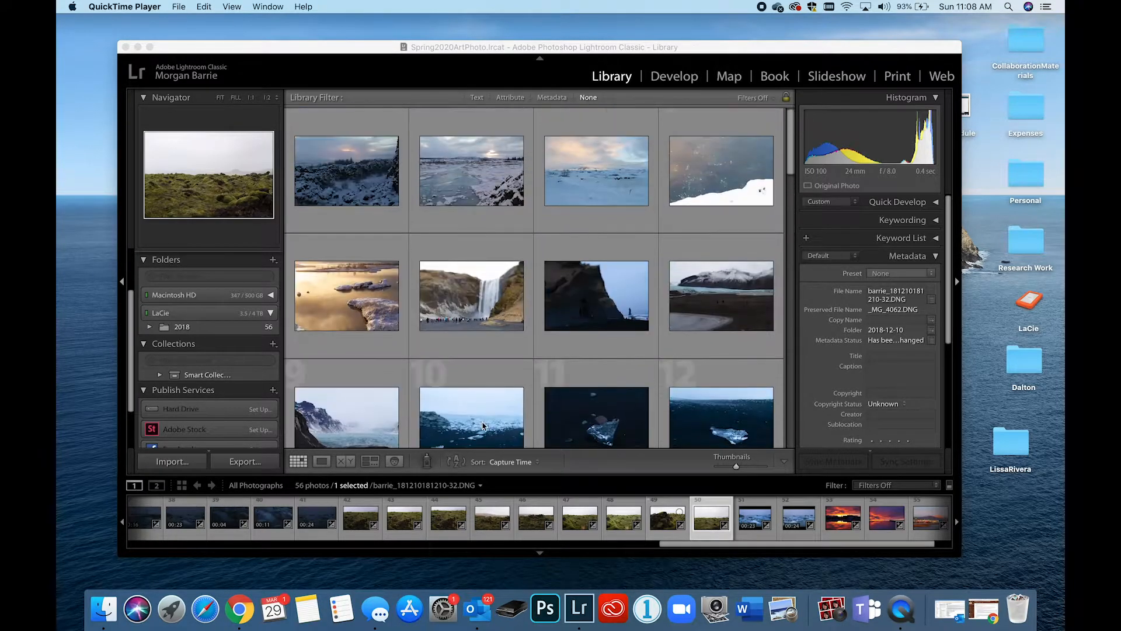
{"action": "scroll", "coordinate": [587, 377], "scroll_direction": "down", "scroll_amount": 15}
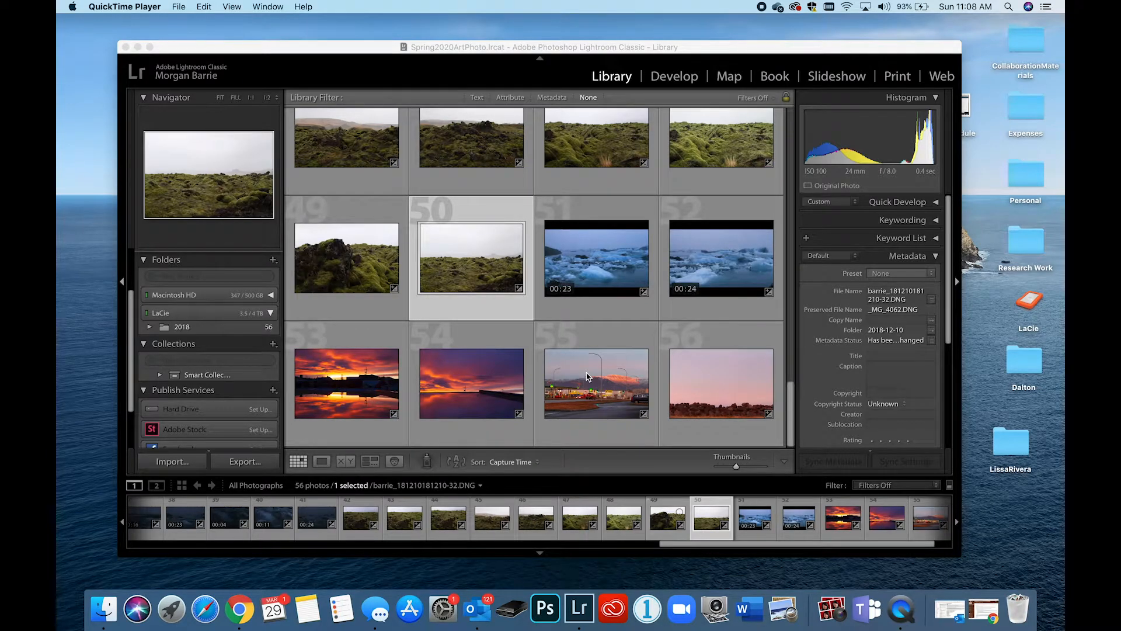
{"action": "scroll", "coordinate": [588, 377], "scroll_direction": "up", "scroll_amount": 3}
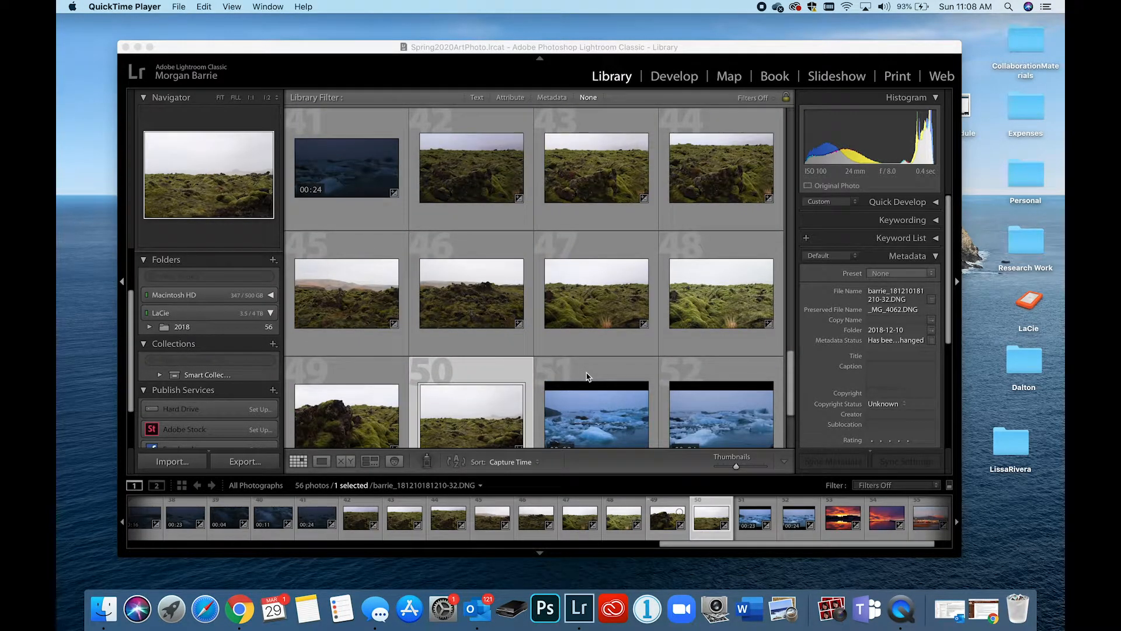
{"action": "scroll", "coordinate": [587, 377], "scroll_direction": "up", "scroll_amount": 15}
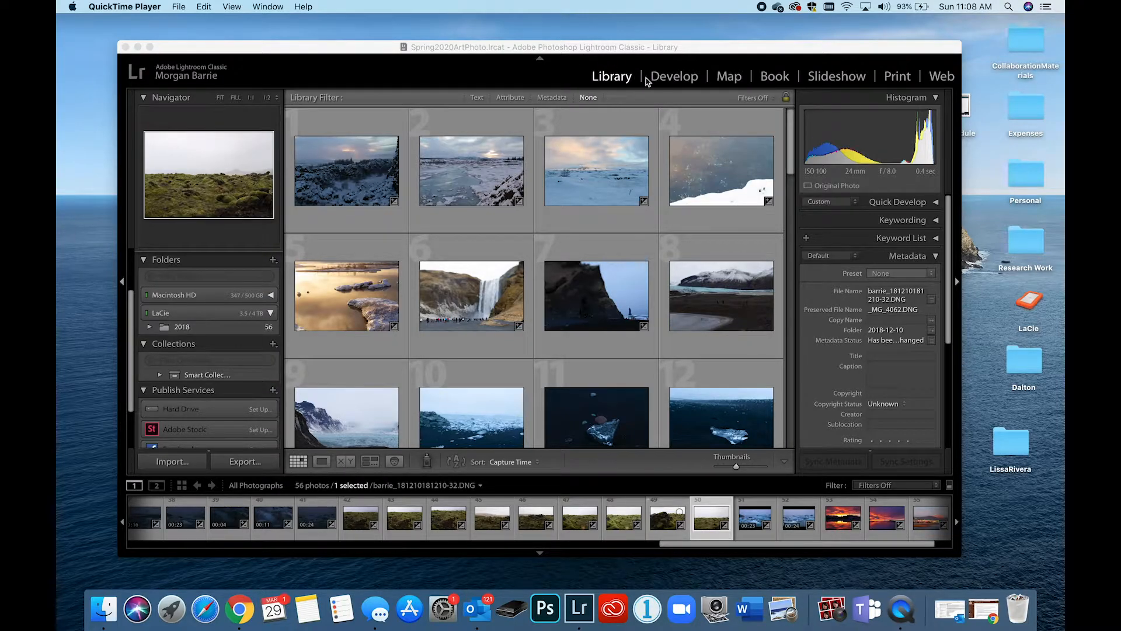
{"action": "left_click", "coordinate": [663, 81]}
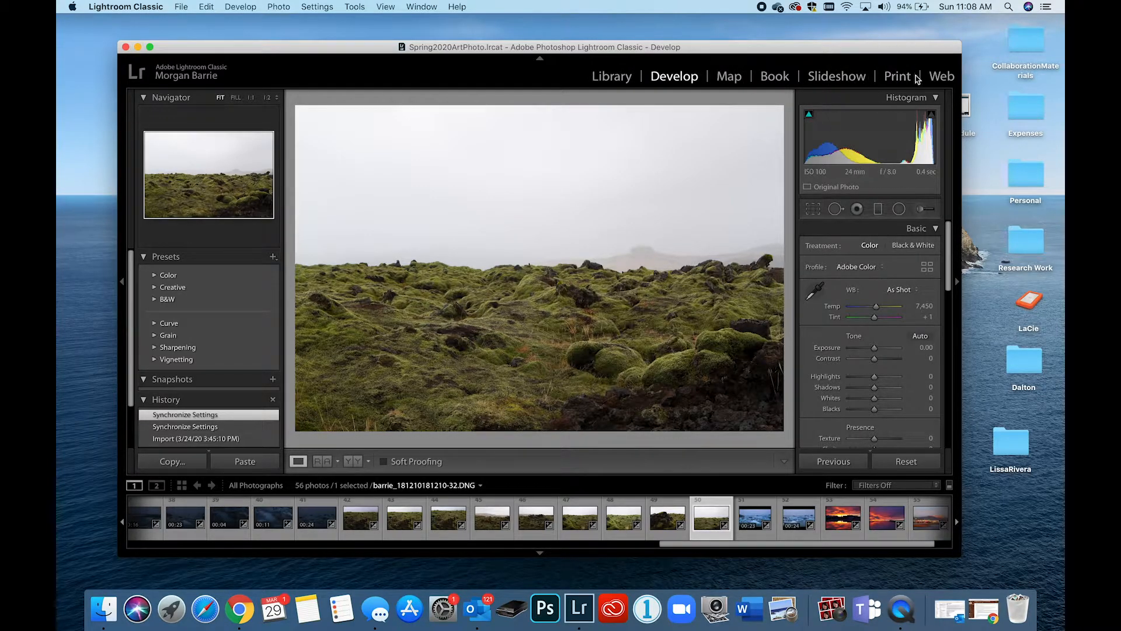
{"action": "left_click", "coordinate": [609, 78]}
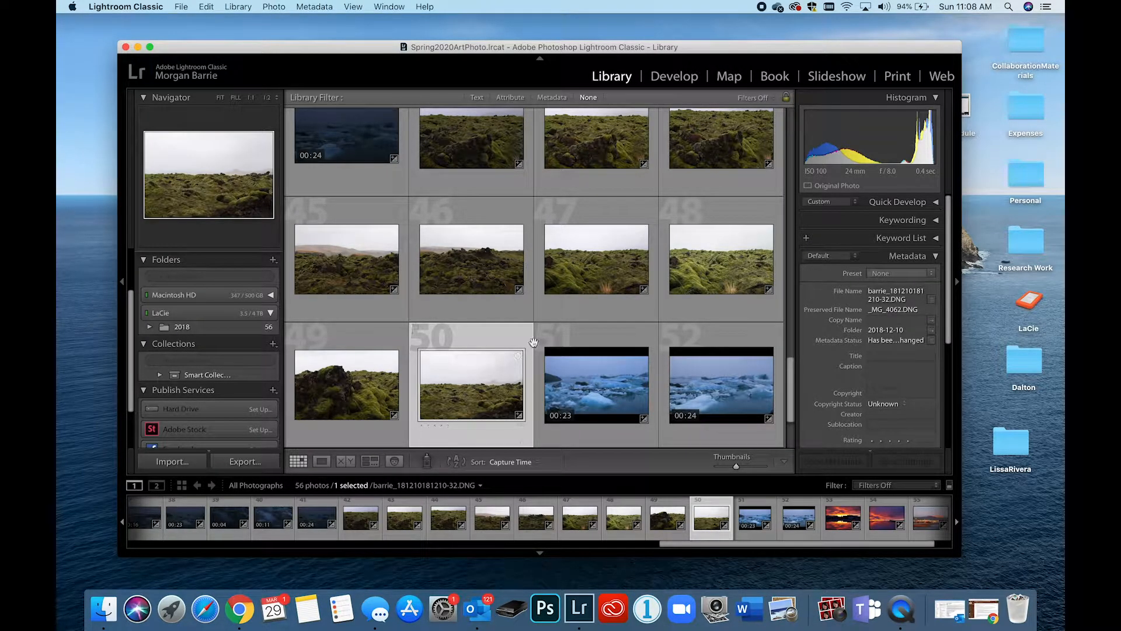
{"action": "scroll", "coordinate": [534, 342], "scroll_direction": "up", "scroll_amount": 5}
{"action": "scroll", "coordinate": [533, 342], "scroll_direction": "up", "scroll_amount": 15}
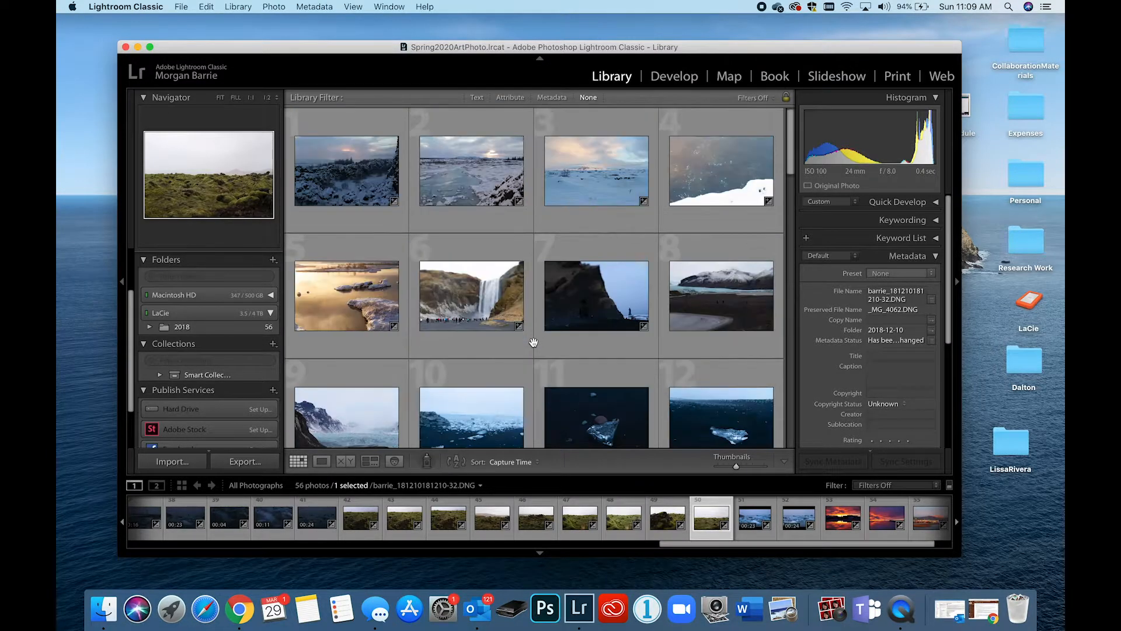
Rate the mossy lava field photos: photo 49 four stars, 50 one star, 47 two, 46 three and 45 five stars.
{"action": "scroll", "coordinate": [534, 343], "scroll_direction": "down", "scroll_amount": 20}
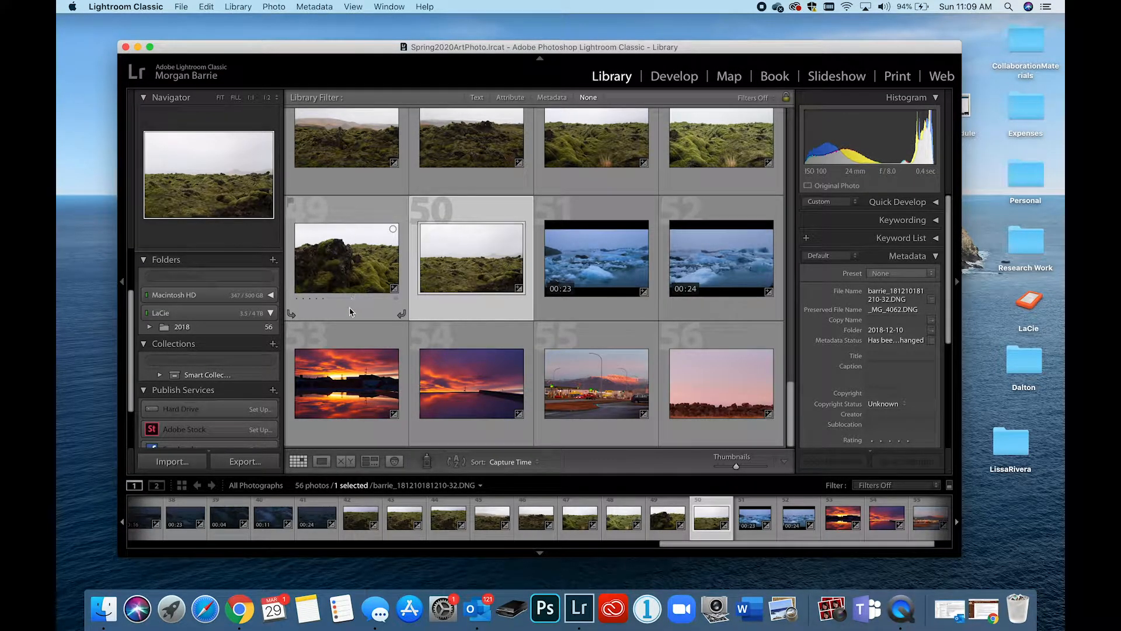
{"action": "left_click", "coordinate": [317, 300]}
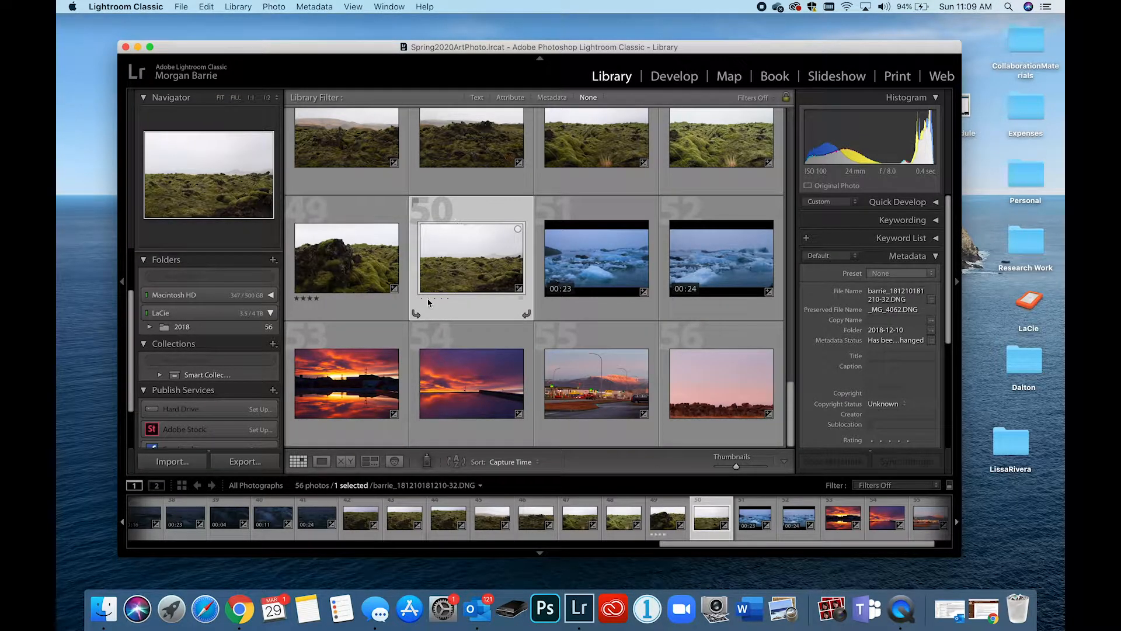
{"action": "left_click", "coordinate": [421, 299]}
{"action": "scroll", "coordinate": [479, 278], "scroll_direction": "up", "scroll_amount": 2}
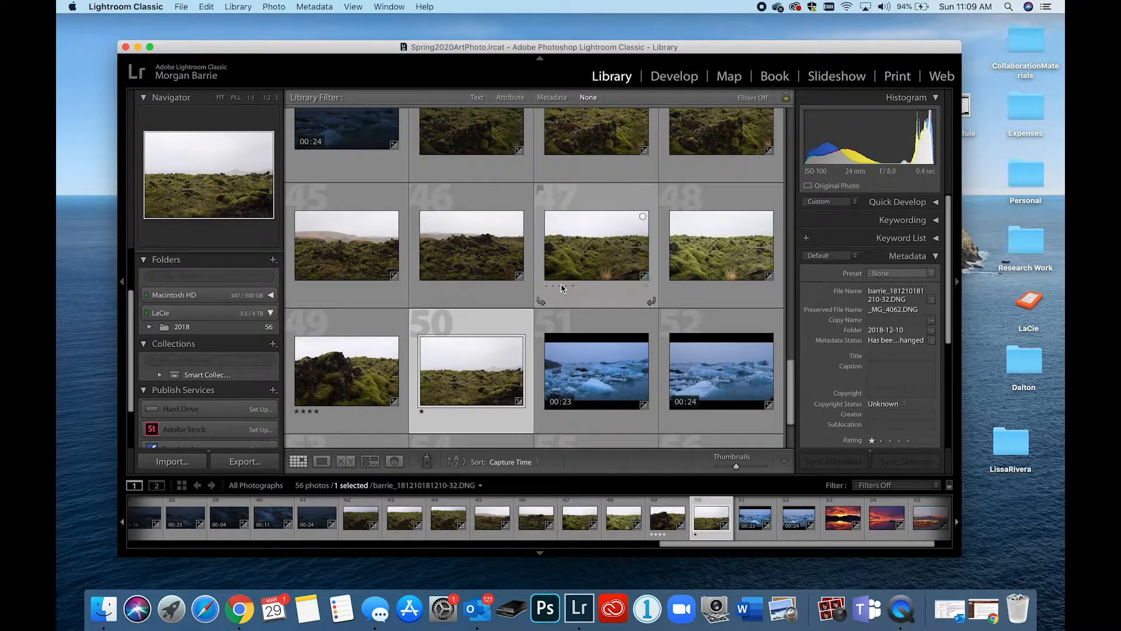
{"action": "left_click", "coordinate": [556, 286]}
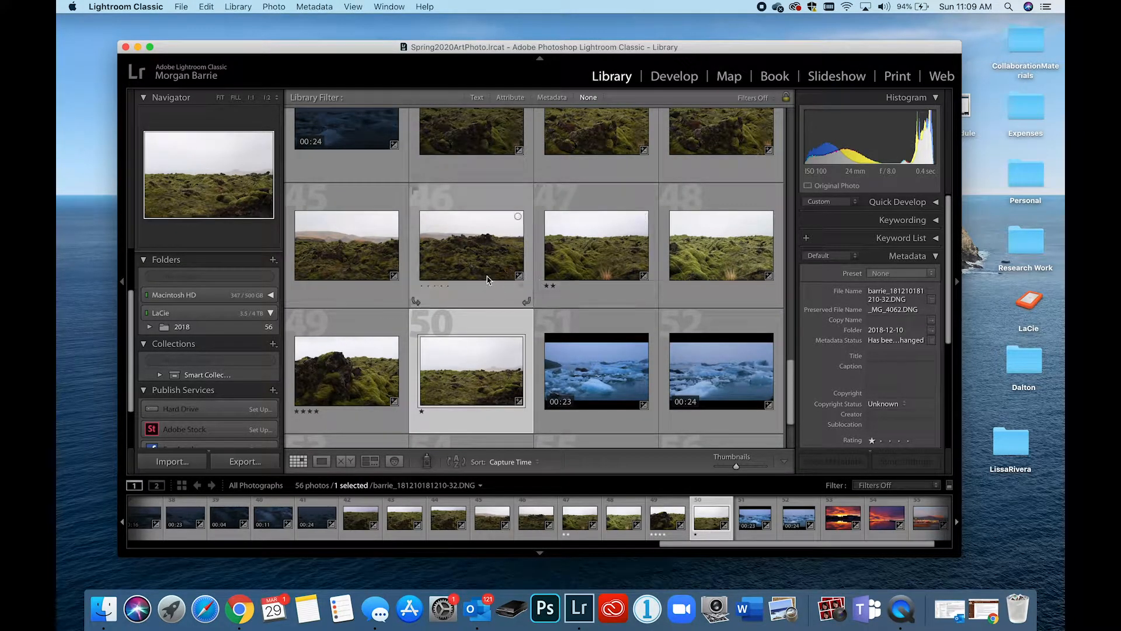
{"action": "left_click", "coordinate": [437, 286]}
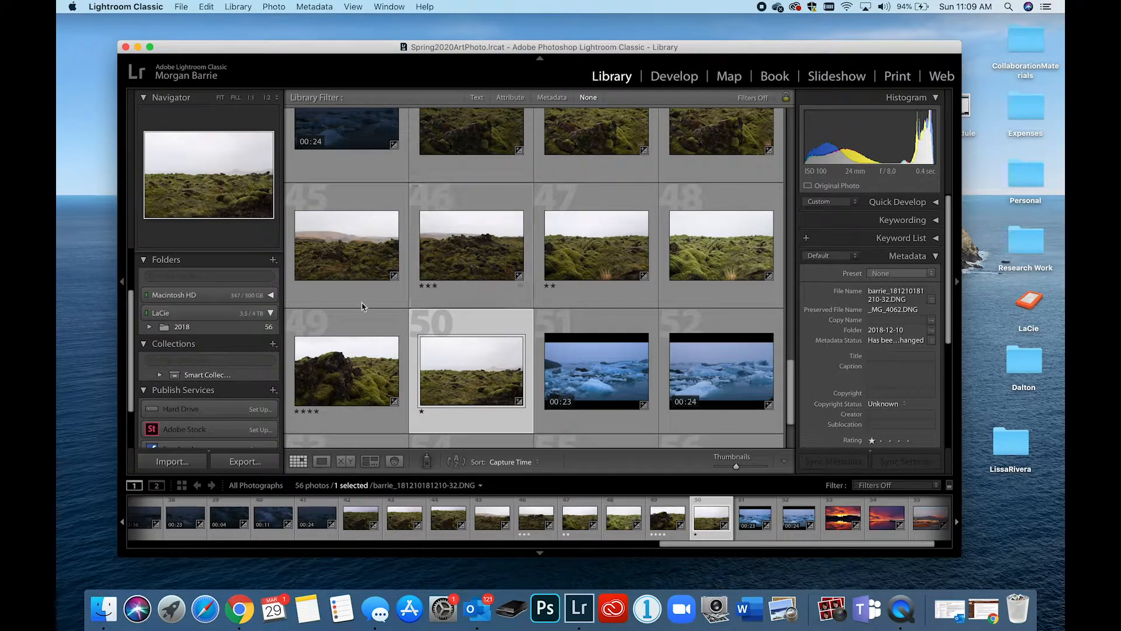
{"action": "left_click", "coordinate": [324, 287]}
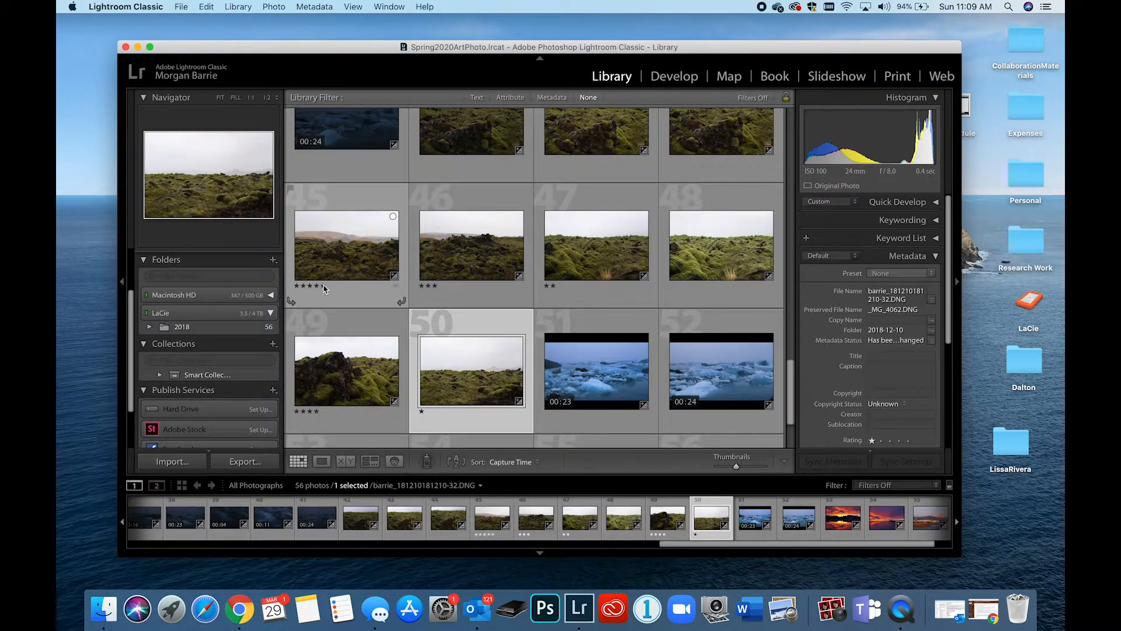
Sort the photos in the grid by Rating.
{"action": "scroll", "coordinate": [428, 292], "scroll_direction": "down", "scroll_amount": 1}
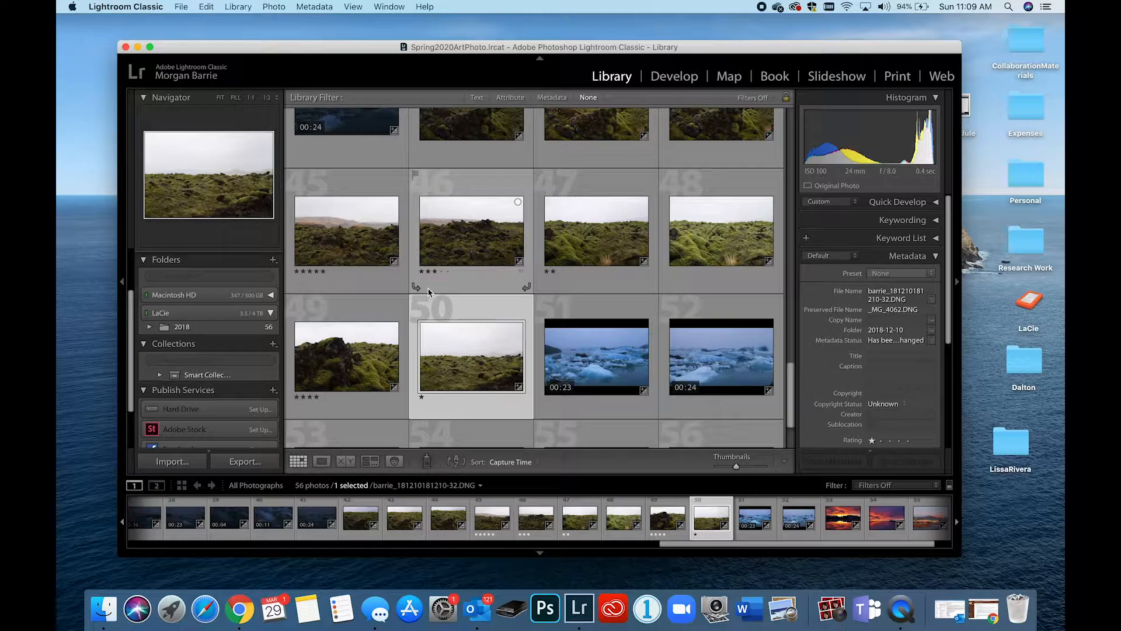
{"action": "scroll", "coordinate": [428, 292], "scroll_direction": "up", "scroll_amount": 3}
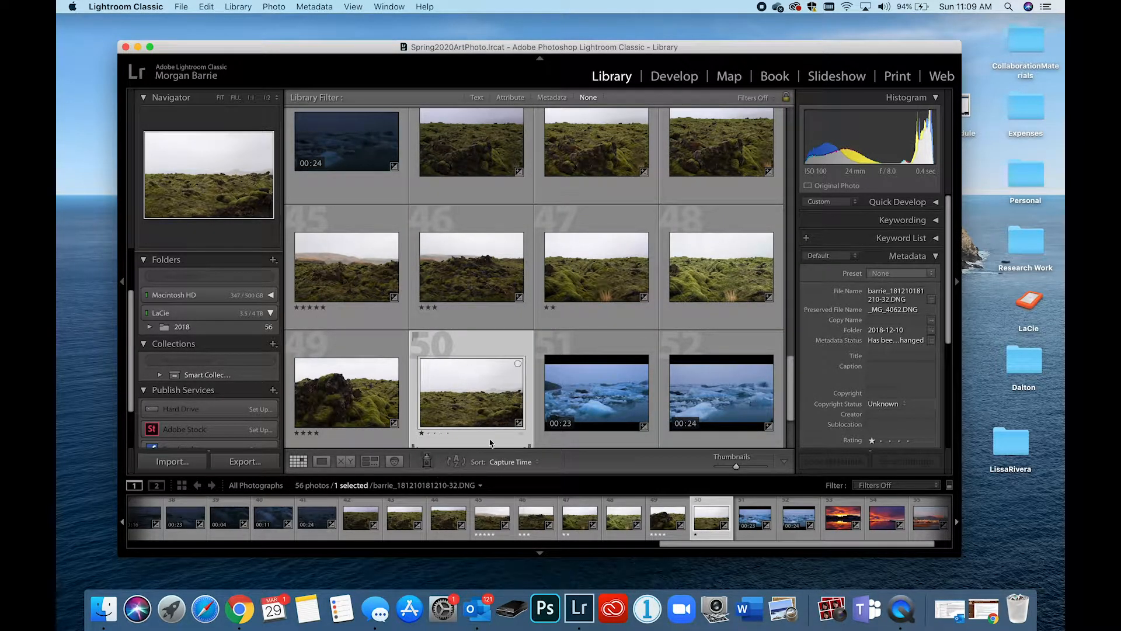
{"action": "left_click", "coordinate": [518, 463]}
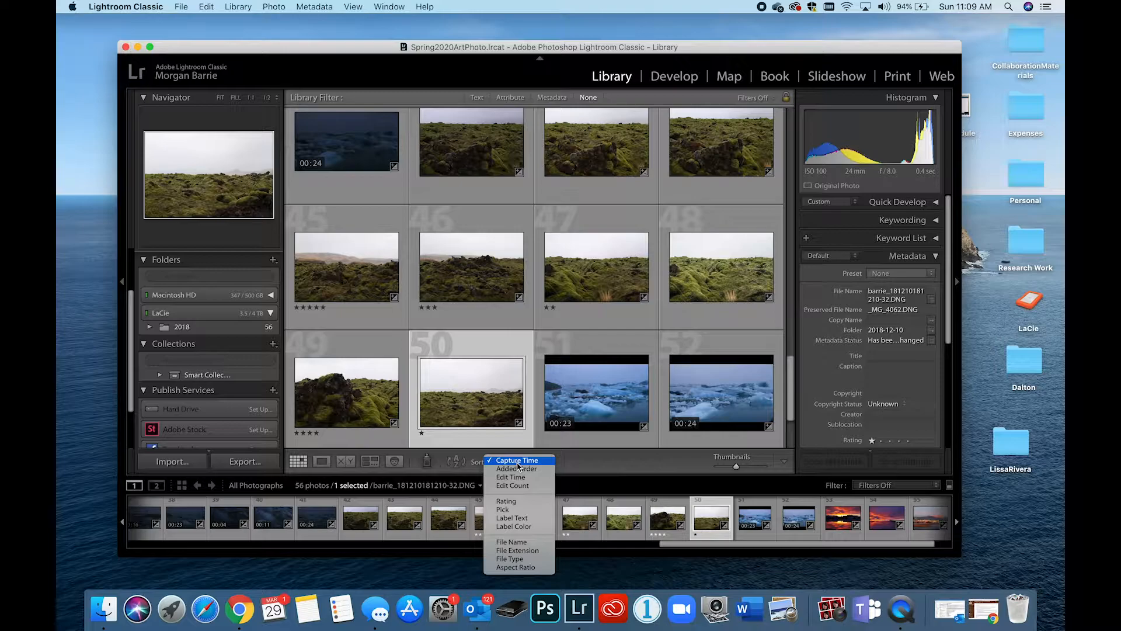
{"action": "left_click", "coordinate": [506, 502]}
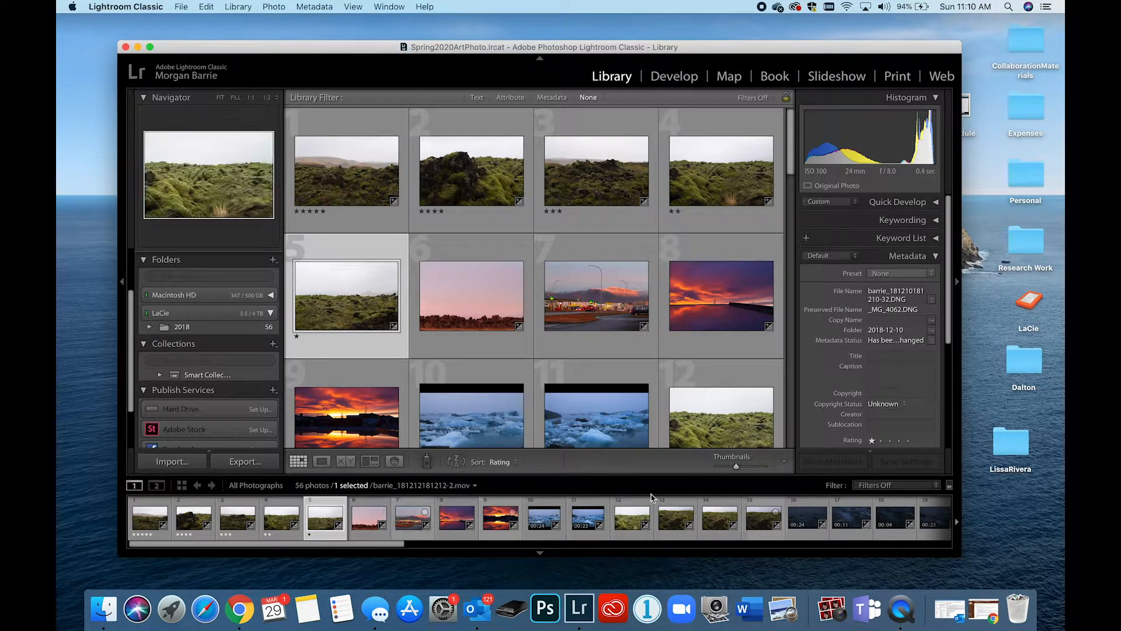
Filter the photos to rated ones, raising the minimum rating step by step to five stars, and turn the filters off again.
{"action": "left_click", "coordinate": [937, 486]}
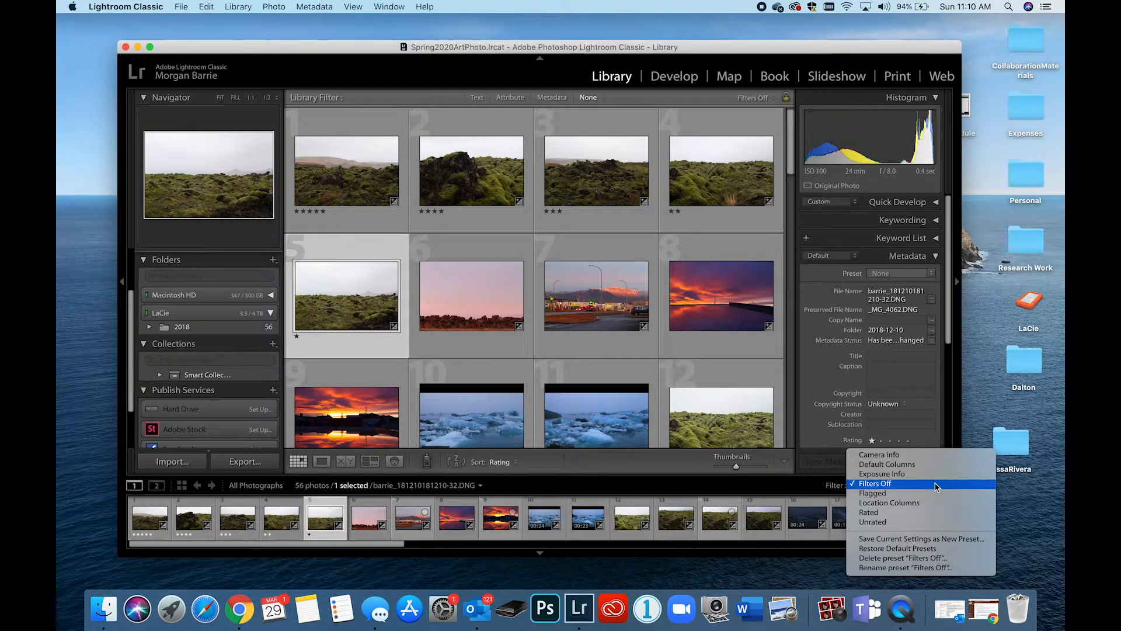
{"action": "left_click", "coordinate": [925, 513]}
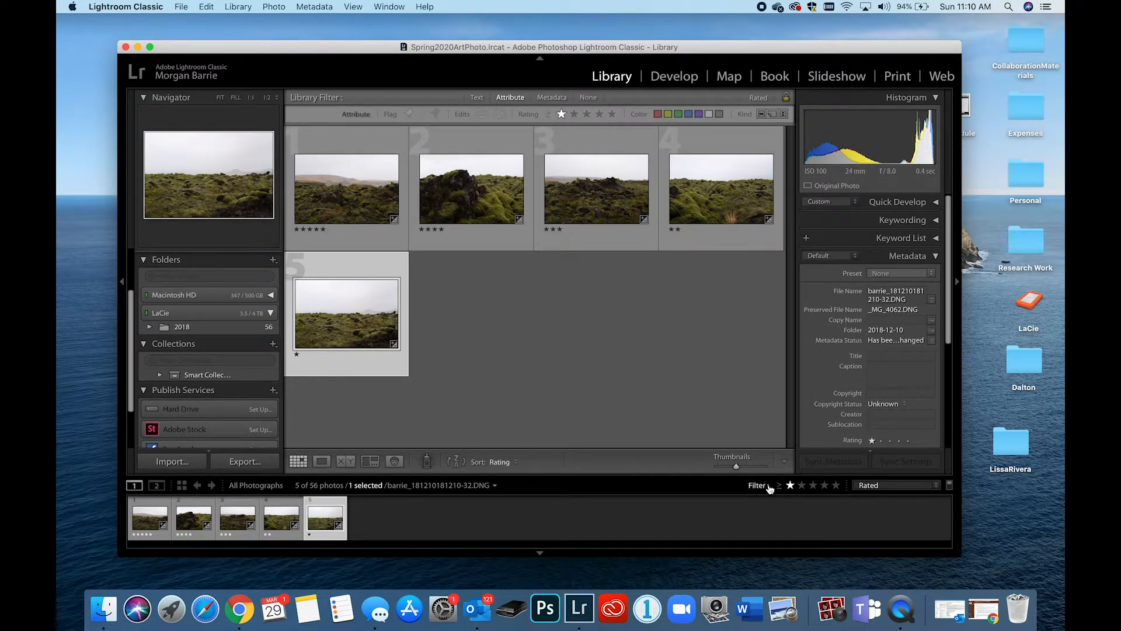
{"action": "left_click", "coordinate": [802, 485]}
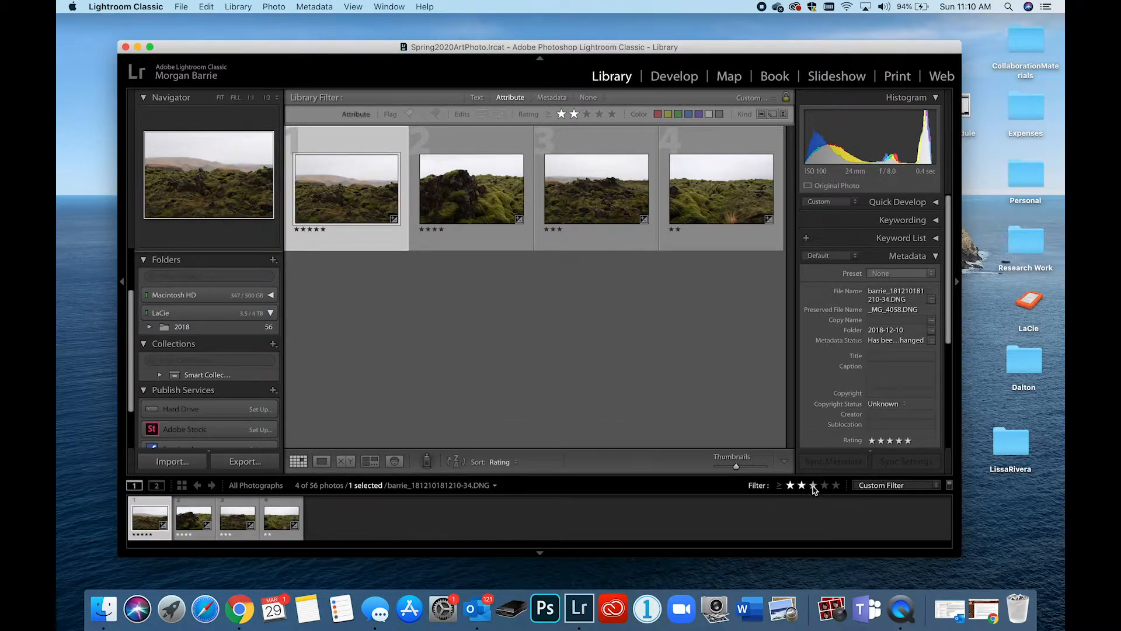
{"action": "left_click", "coordinate": [813, 485]}
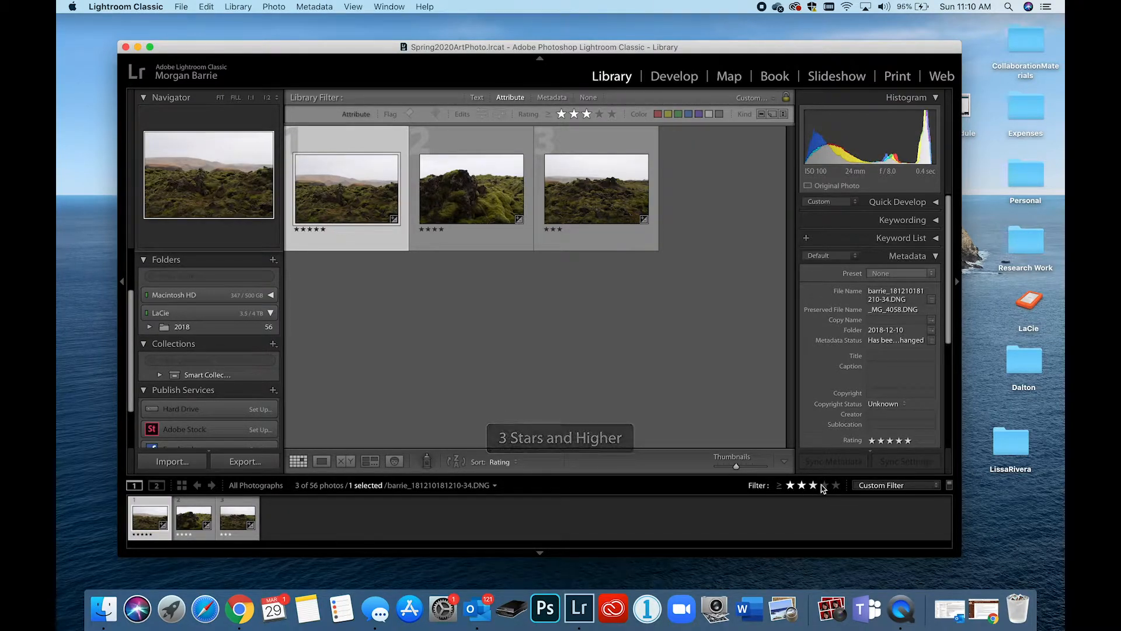
{"action": "left_click", "coordinate": [825, 485]}
{"action": "left_click", "coordinate": [835, 485]}
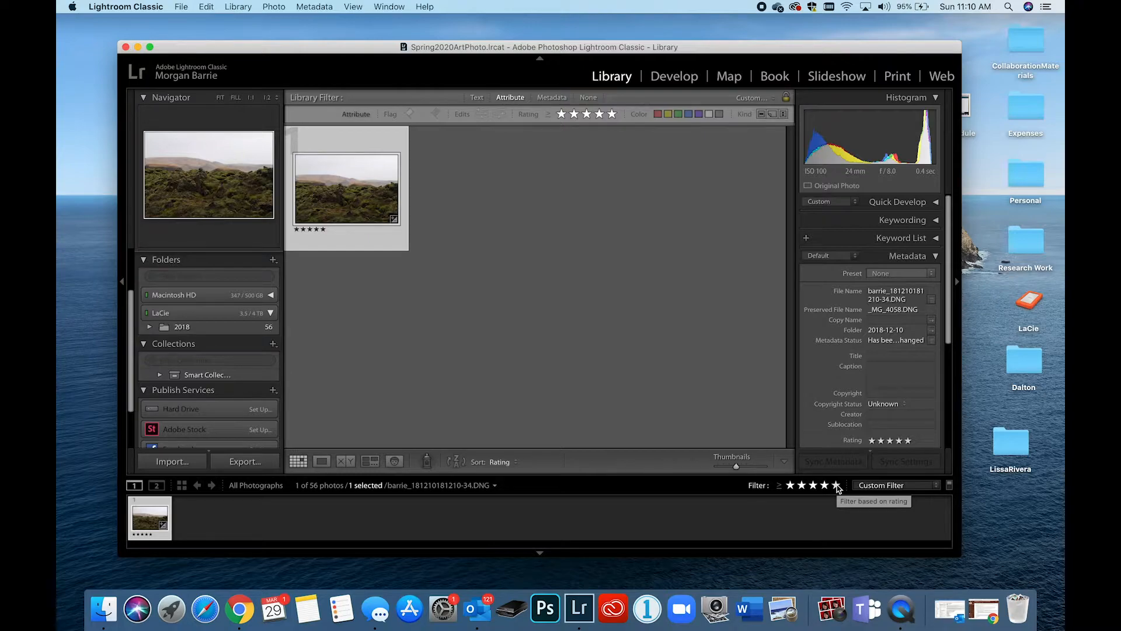
{"action": "left_click", "coordinate": [875, 486]}
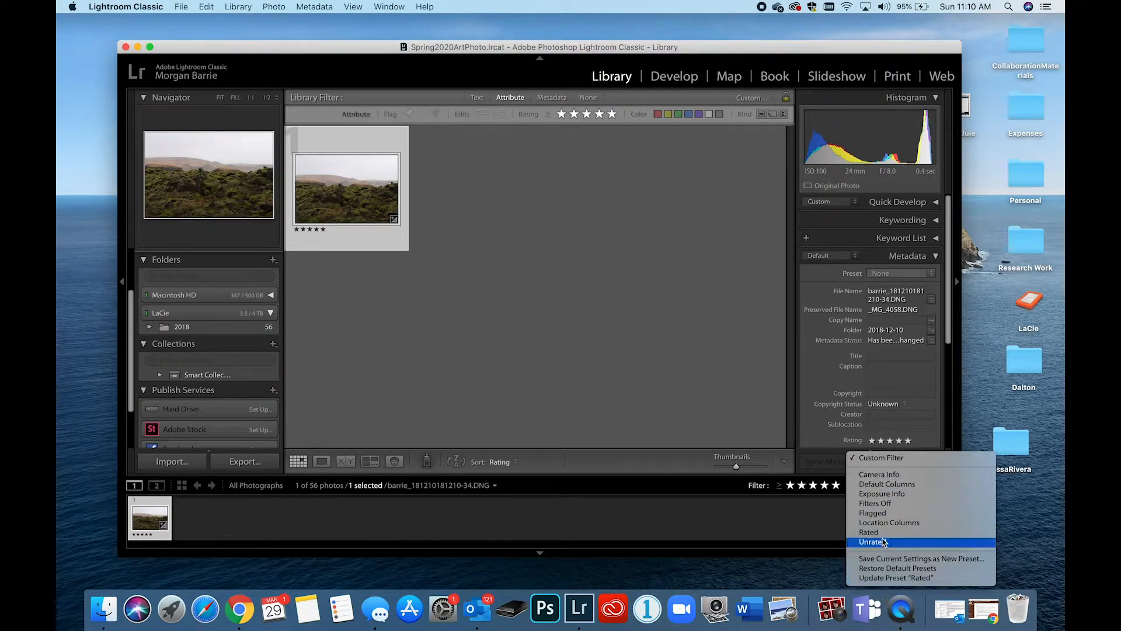
{"action": "left_click", "coordinate": [891, 504]}
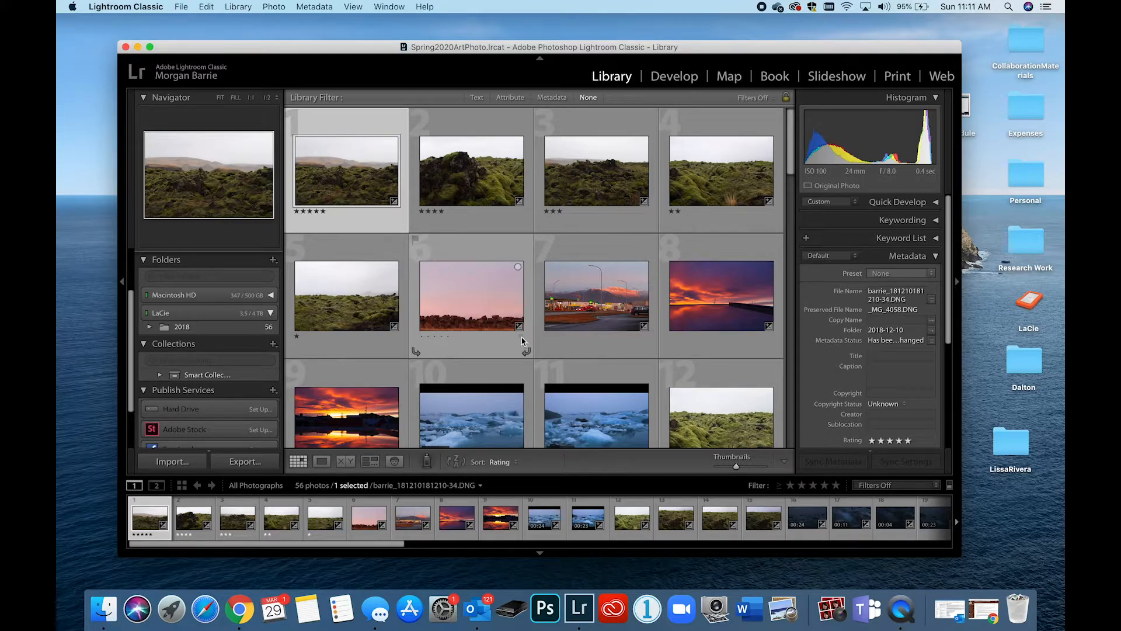
Assign the red color label to the pink-sky photo 6, the sunset photo 8 and the icy landscape photo 55.
{"action": "left_click", "coordinate": [523, 342]}
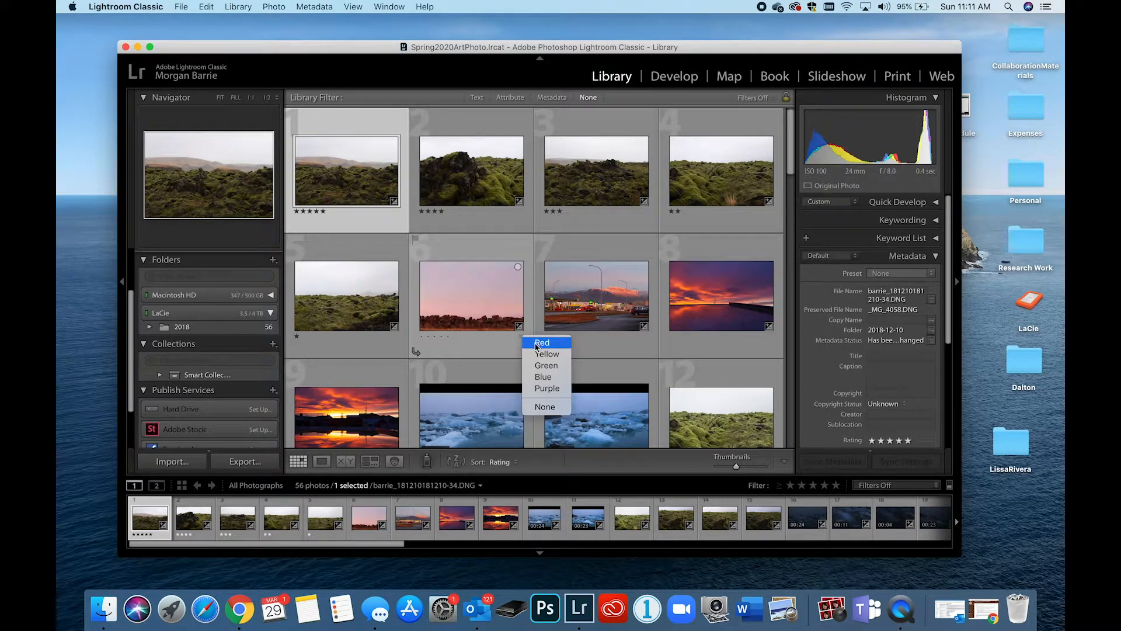
{"action": "left_click", "coordinate": [536, 343]}
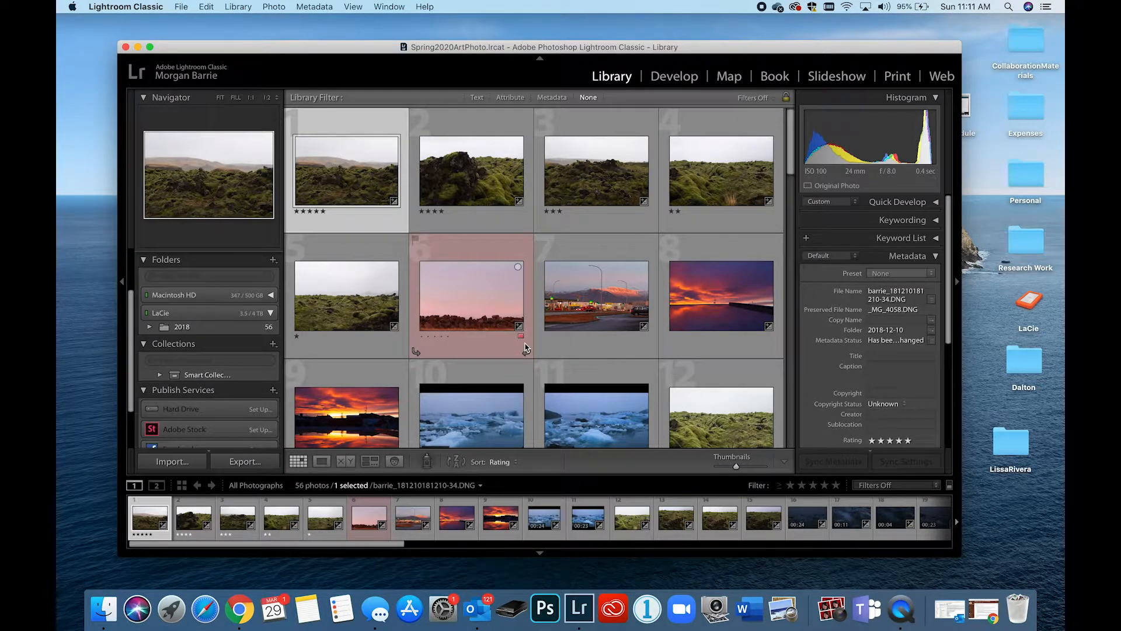
{"action": "scroll", "coordinate": [514, 345], "scroll_direction": "down", "scroll_amount": 4}
{"action": "scroll", "coordinate": [514, 345], "scroll_direction": "up", "scroll_amount": 1}
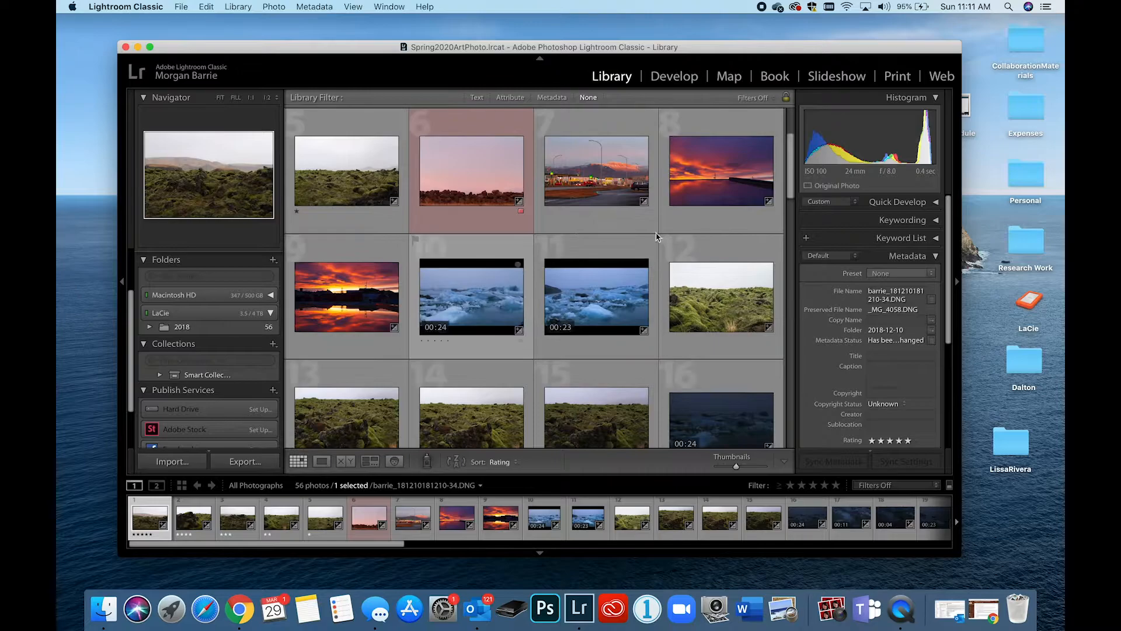
{"action": "left_click", "coordinate": [776, 214]}
{"action": "left_click", "coordinate": [792, 218]}
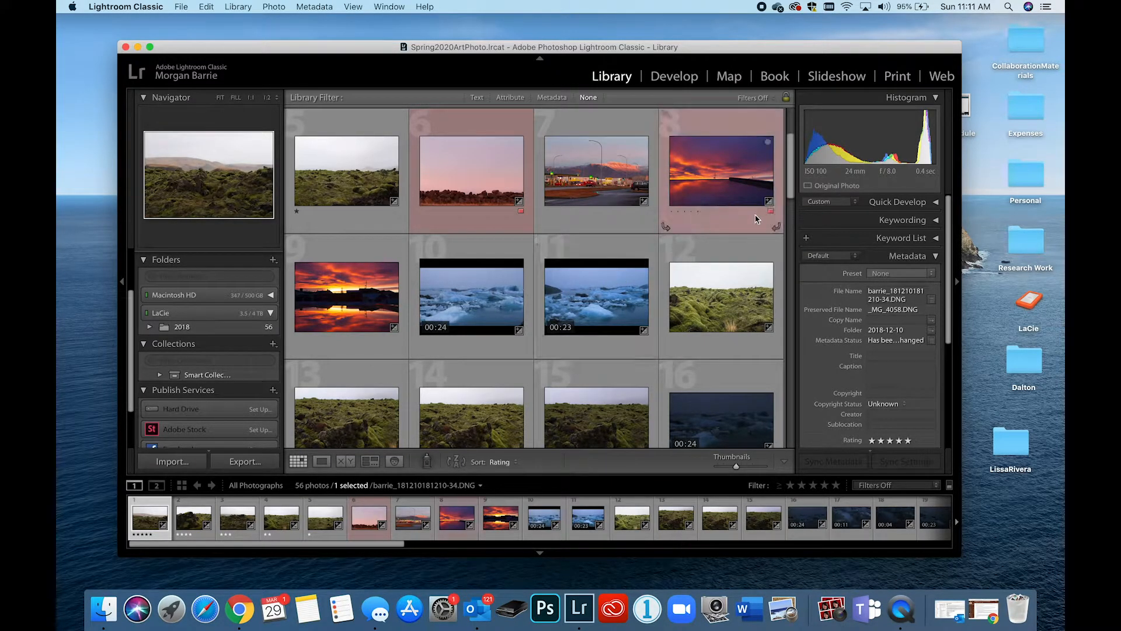
{"action": "scroll", "coordinate": [646, 267], "scroll_direction": "down", "scroll_amount": 10}
{"action": "scroll", "coordinate": [647, 268], "scroll_direction": "down", "scroll_amount": 5}
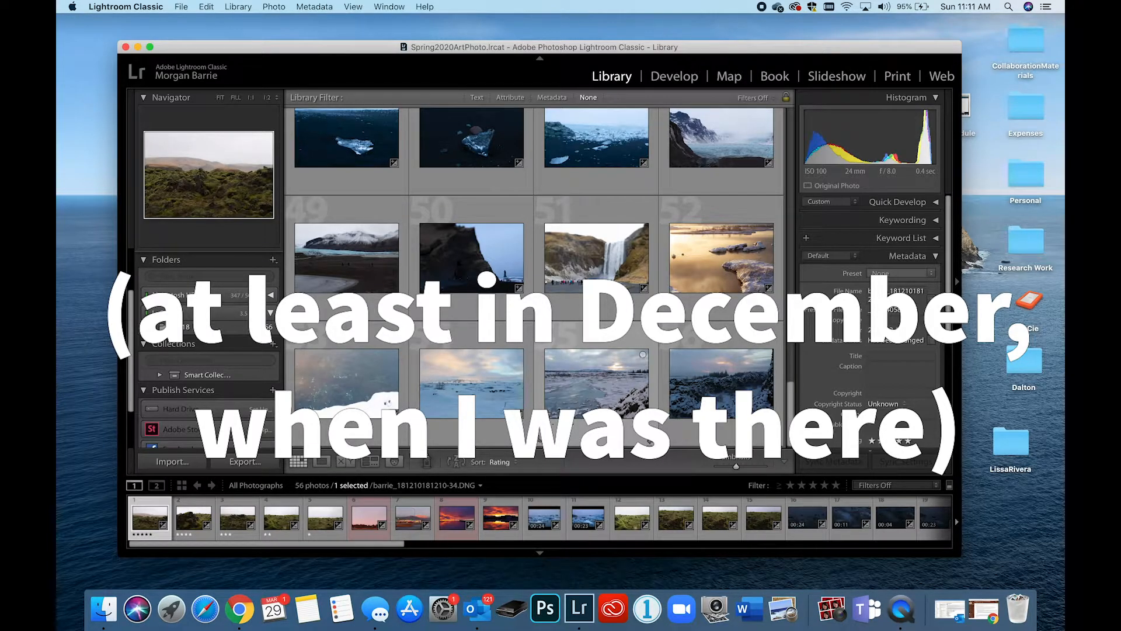
{"action": "left_click", "coordinate": [646, 425]}
{"action": "left_click", "coordinate": [663, 430]}
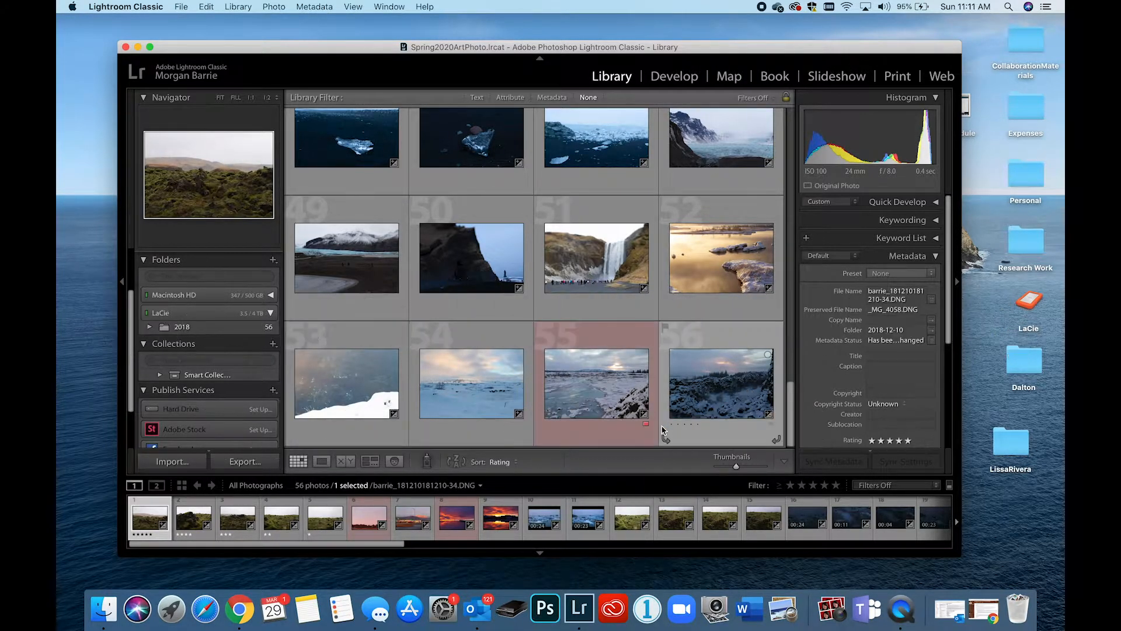
Filter the library by attribute to show only photos with the red color label.
{"action": "scroll", "coordinate": [662, 430], "scroll_direction": "up", "scroll_amount": 20}
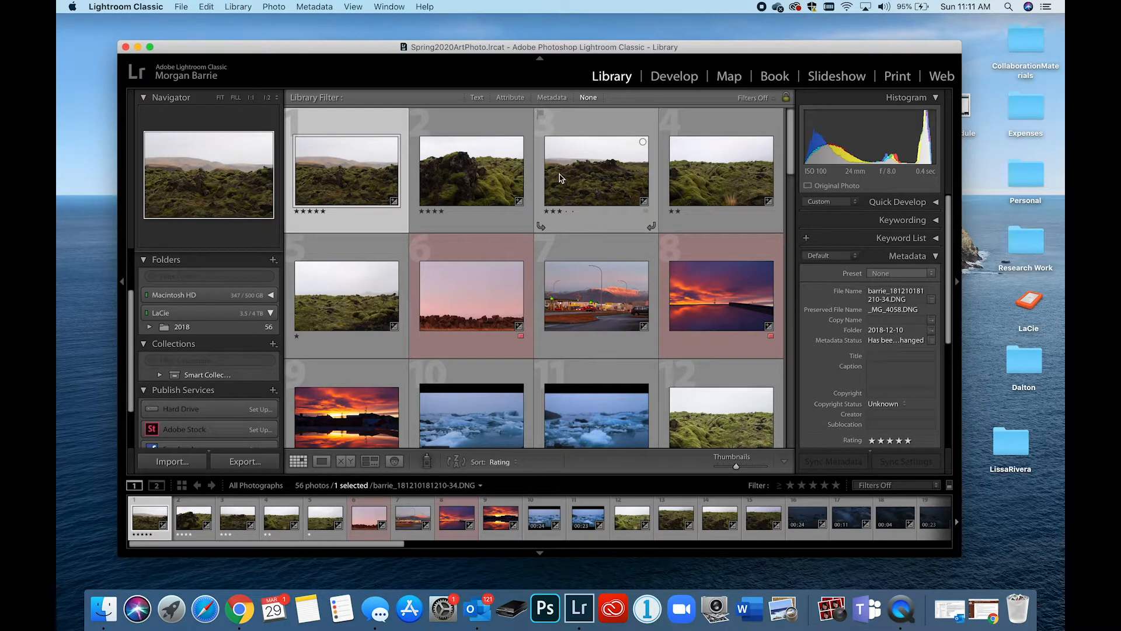
{"action": "left_click", "coordinate": [896, 485]}
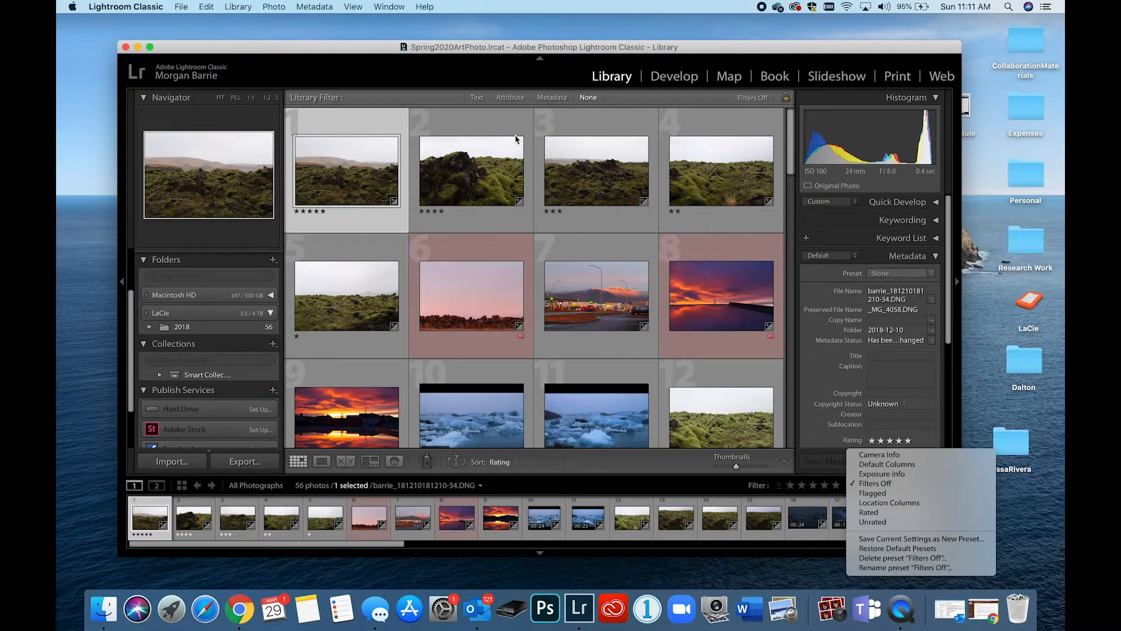
{"action": "left_click", "coordinate": [551, 97]}
{"action": "left_click", "coordinate": [506, 98]}
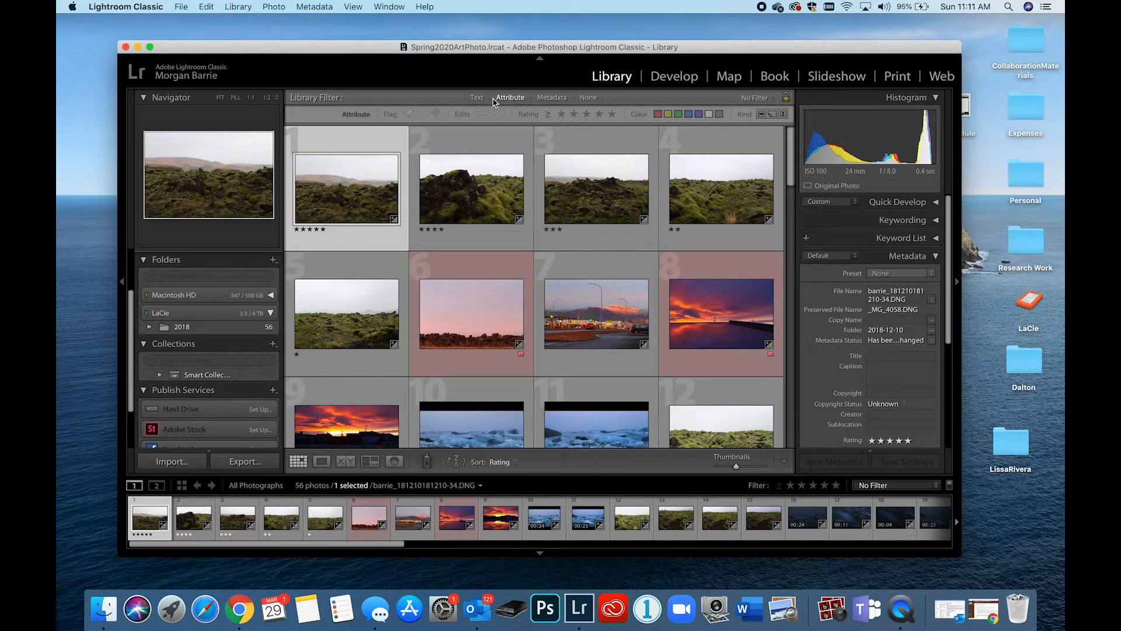
{"action": "left_click", "coordinate": [660, 115]}
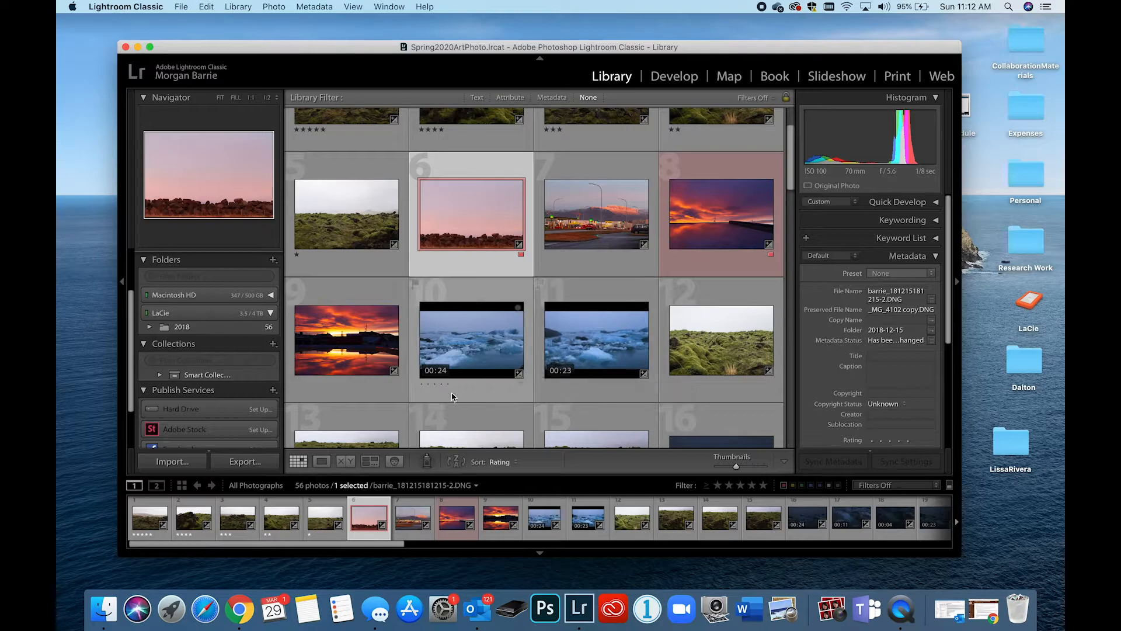
{"action": "scroll", "coordinate": [374, 374], "scroll_direction": "down", "scroll_amount": 5}
{"action": "scroll", "coordinate": [372, 368], "scroll_direction": "up", "scroll_amount": 2}
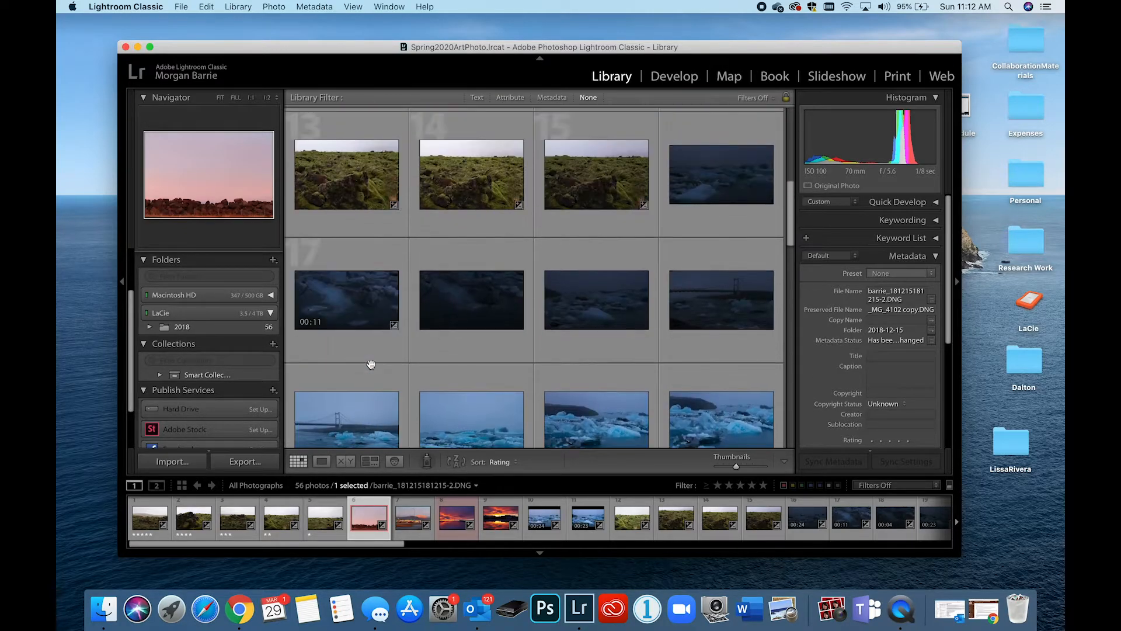
Create a collection named New Contexts that includes the selected pink-sky photo.
{"action": "scroll", "coordinate": [250, 389], "scroll_direction": "down", "scroll_amount": 1}
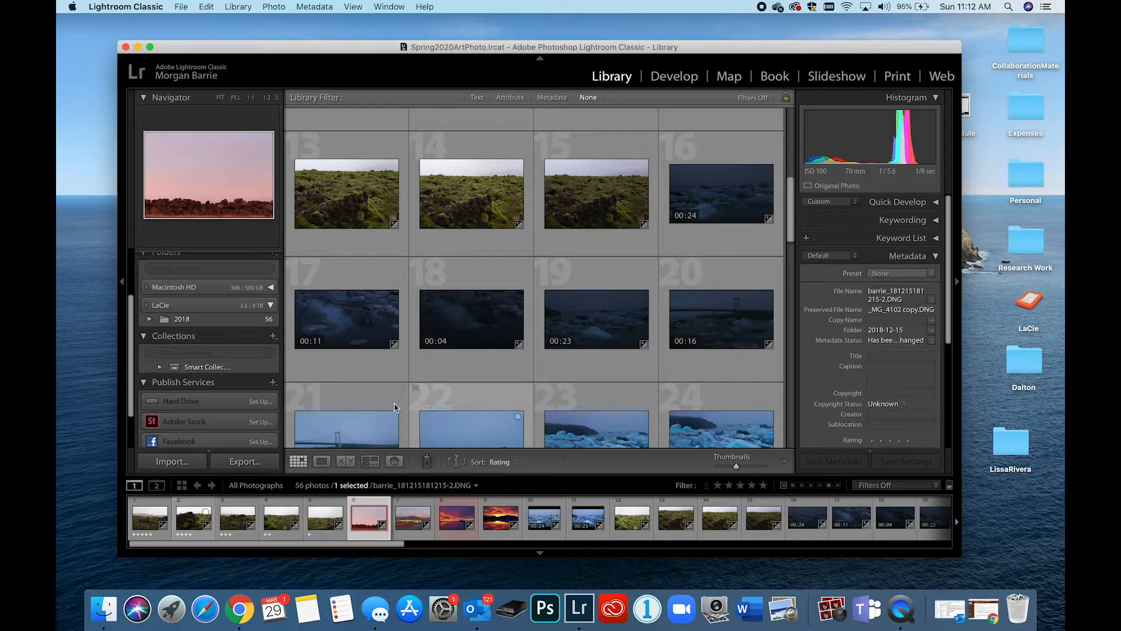
{"action": "scroll", "coordinate": [234, 309], "scroll_direction": "up", "scroll_amount": 3}
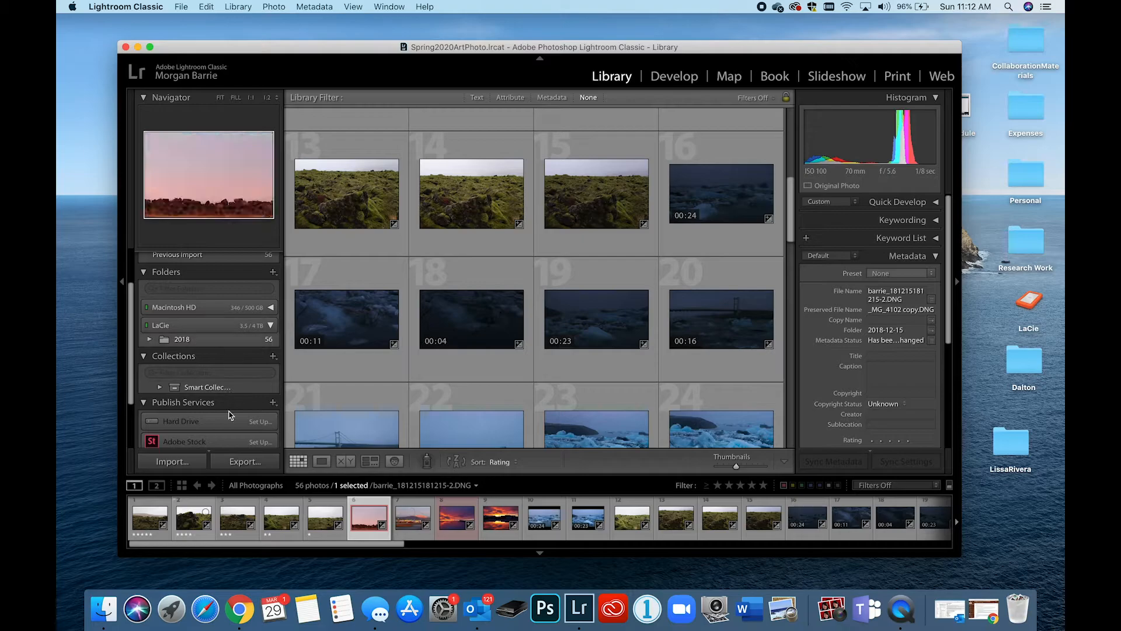
{"action": "scroll", "coordinate": [403, 272], "scroll_direction": "up", "scroll_amount": 5}
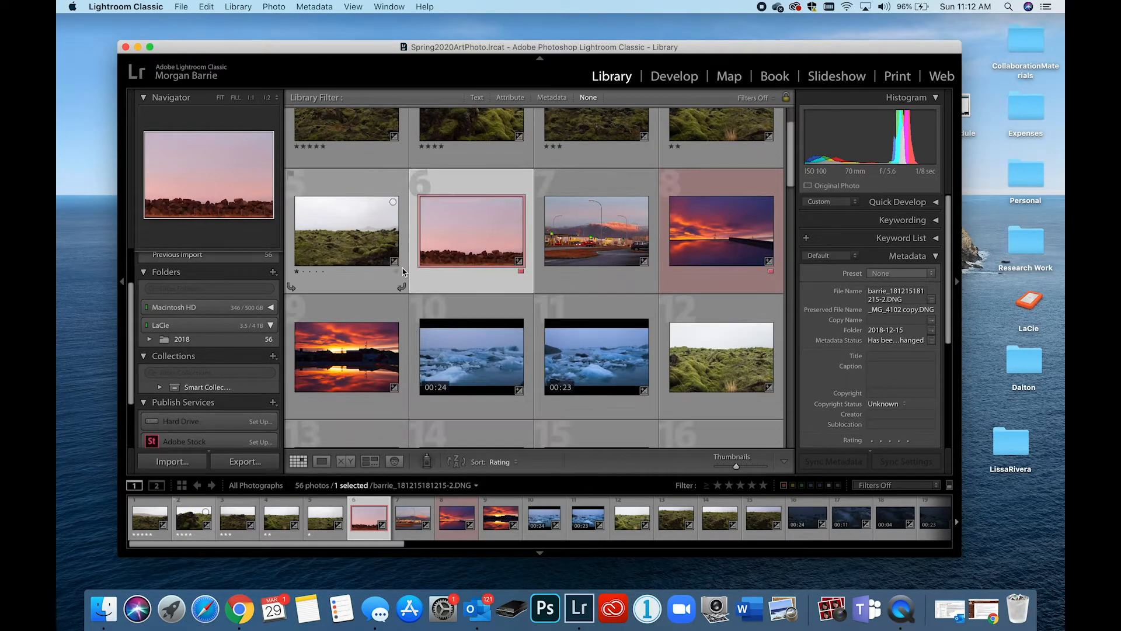
{"action": "left_click", "coordinate": [273, 357]}
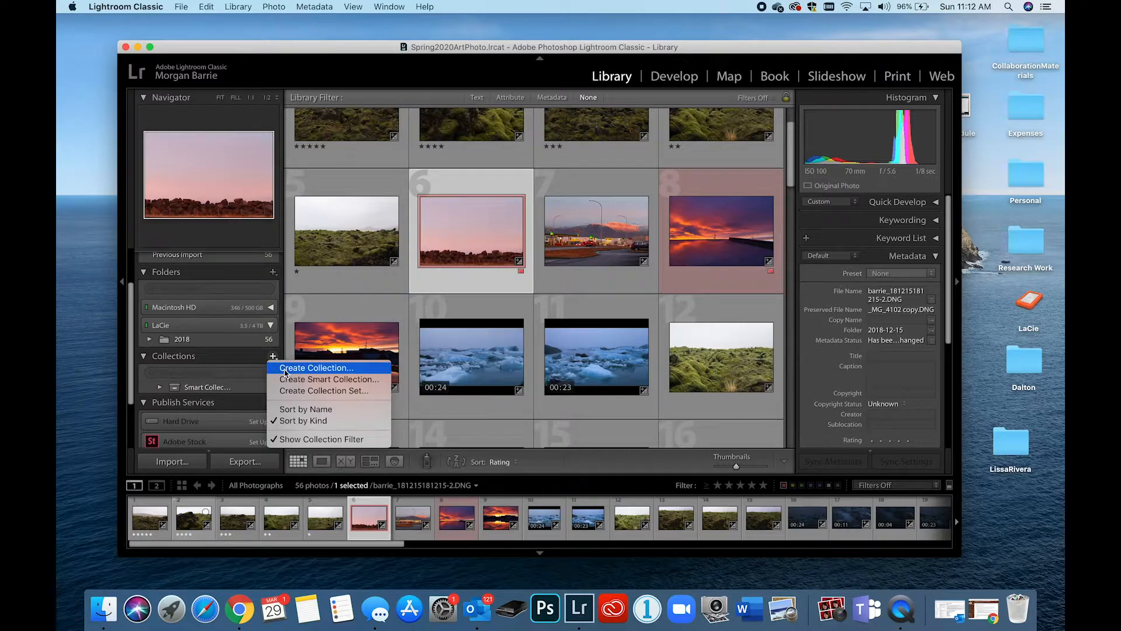
{"action": "left_click", "coordinate": [286, 371]}
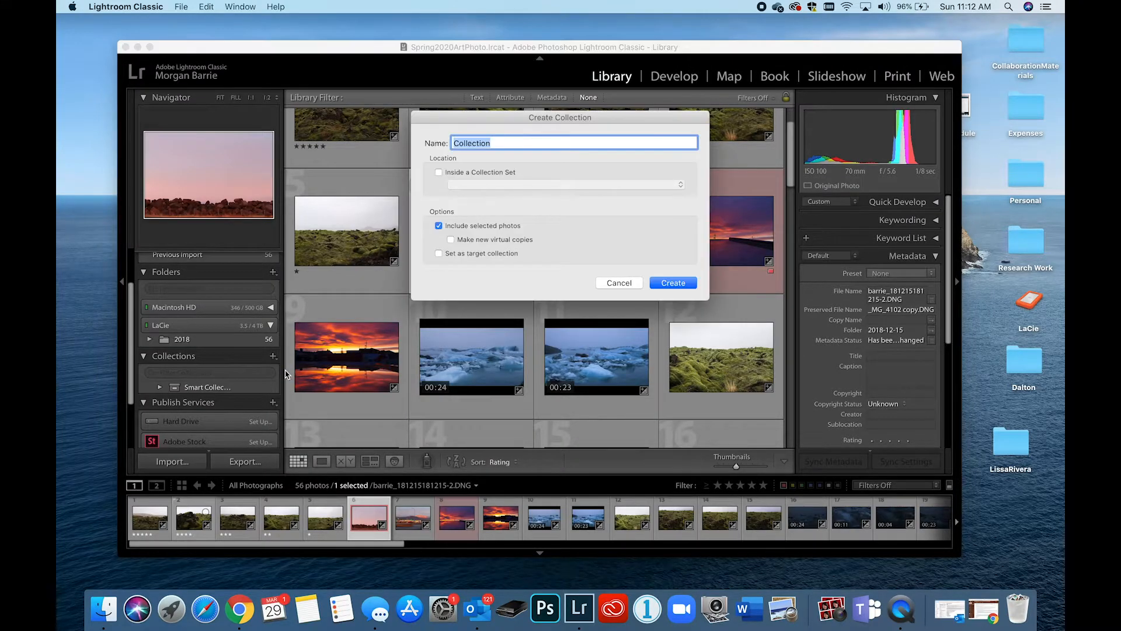
{"action": "type", "text": "New Contexts"}
{"action": "left_click", "coordinate": [672, 282]}
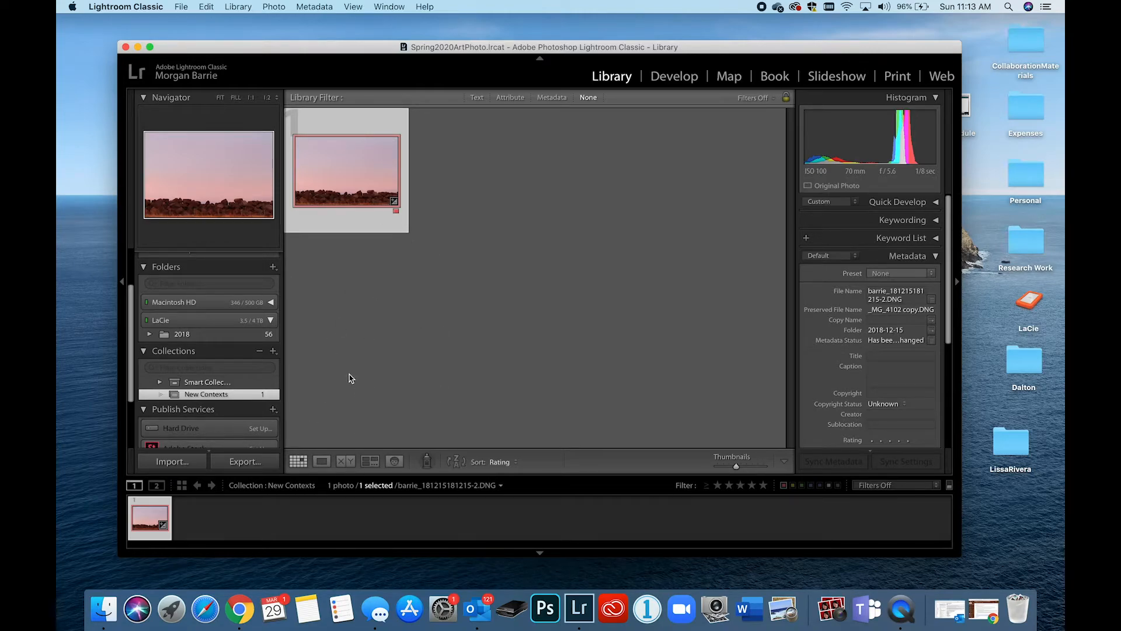
Collapse the LaCie drive's folder list and show All Photographs from the catalog again.
{"action": "left_click", "coordinate": [180, 324]}
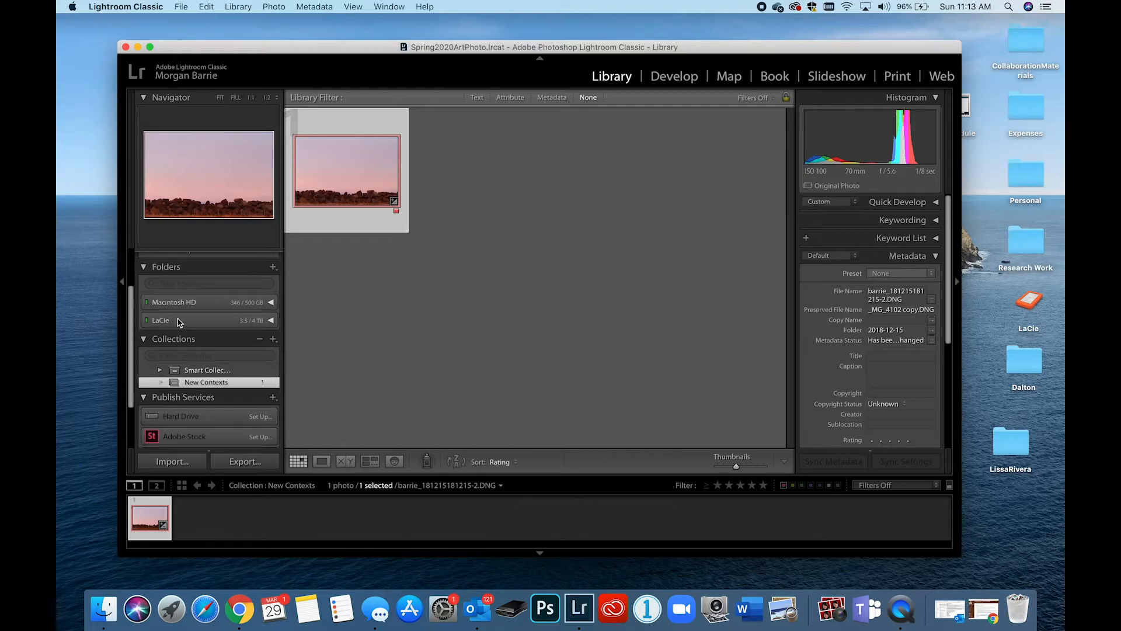
{"action": "scroll", "coordinate": [193, 315], "scroll_direction": "up", "scroll_amount": 1}
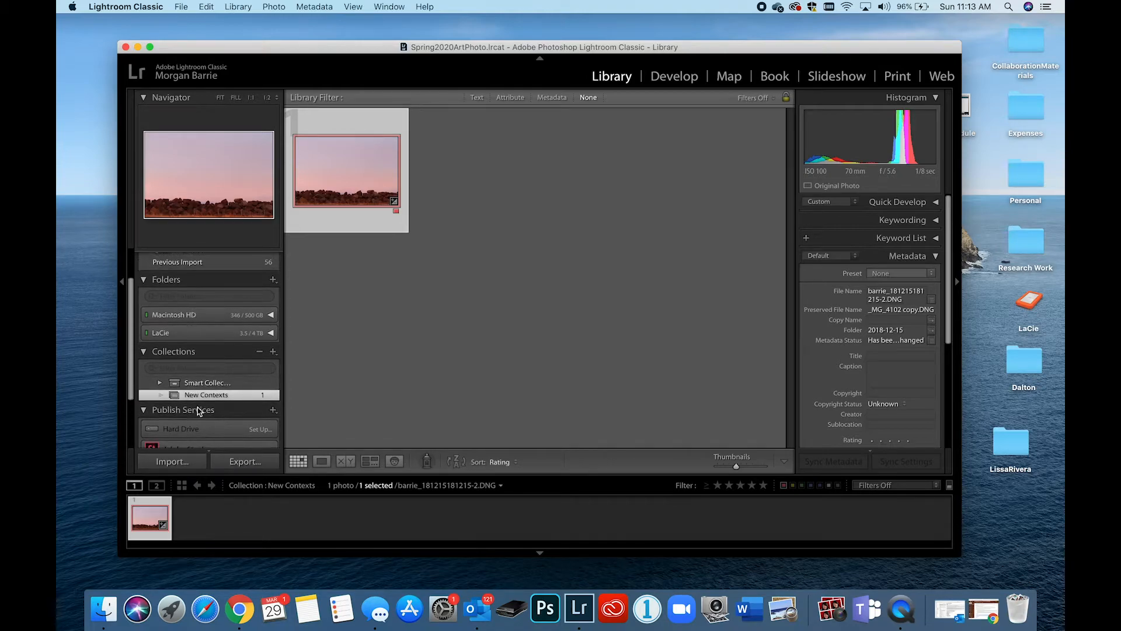
{"action": "scroll", "coordinate": [201, 339], "scroll_direction": "up", "scroll_amount": 4}
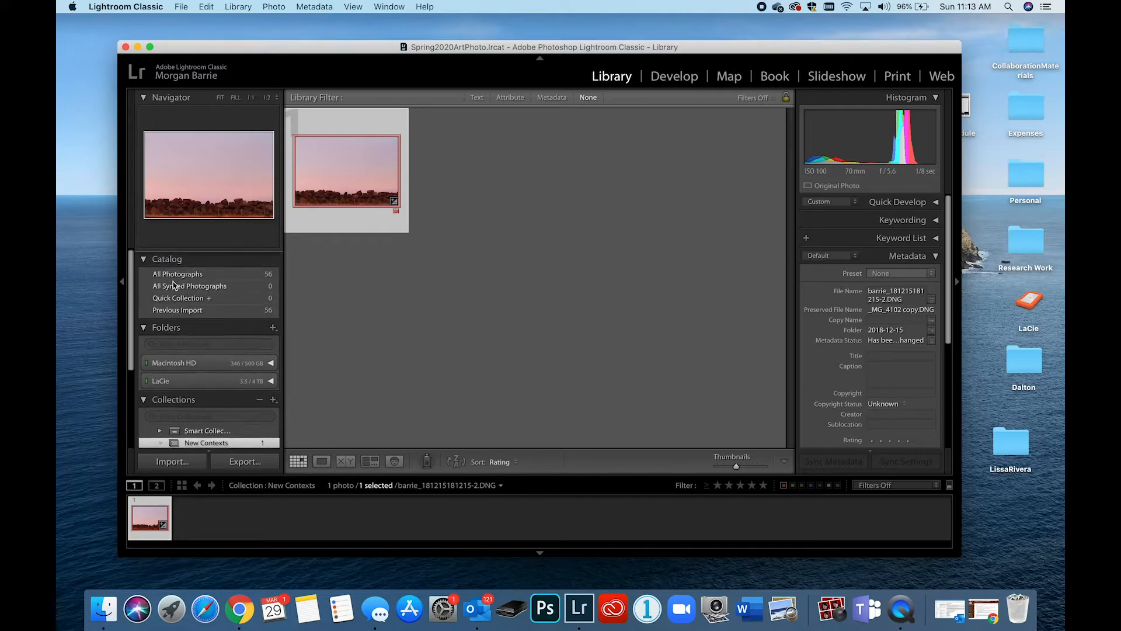
{"action": "left_click", "coordinate": [188, 272]}
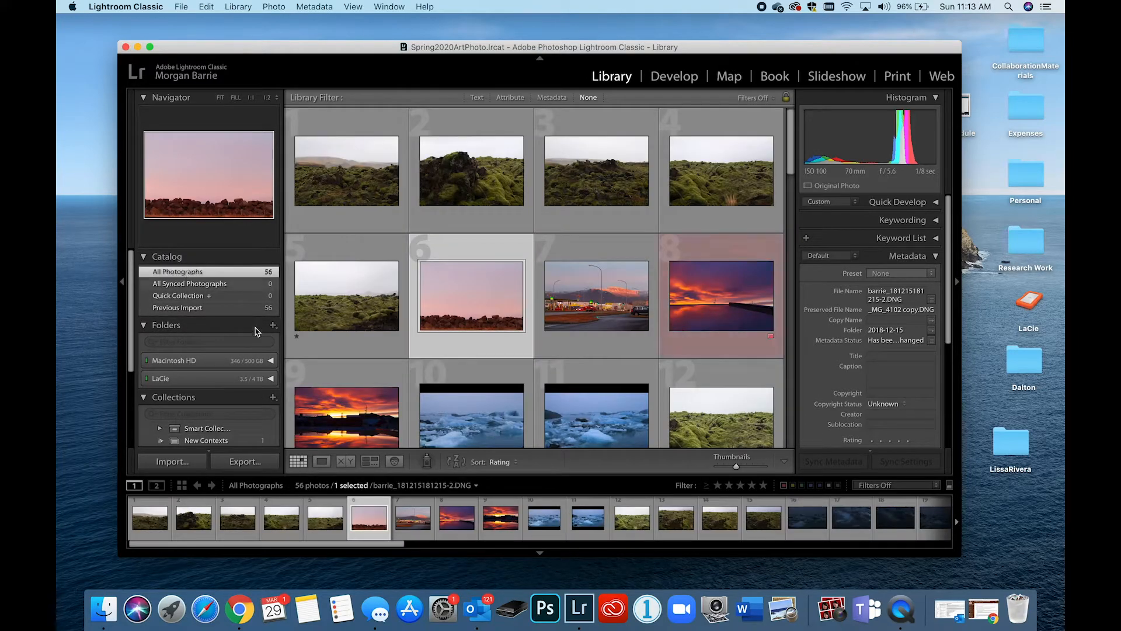
Add the fiery sunset reflection photo 9 to the New Contexts collection.
{"action": "scroll", "coordinate": [374, 377], "scroll_direction": "down", "scroll_amount": 4}
{"action": "scroll", "coordinate": [374, 380], "scroll_direction": "down", "scroll_amount": 5}
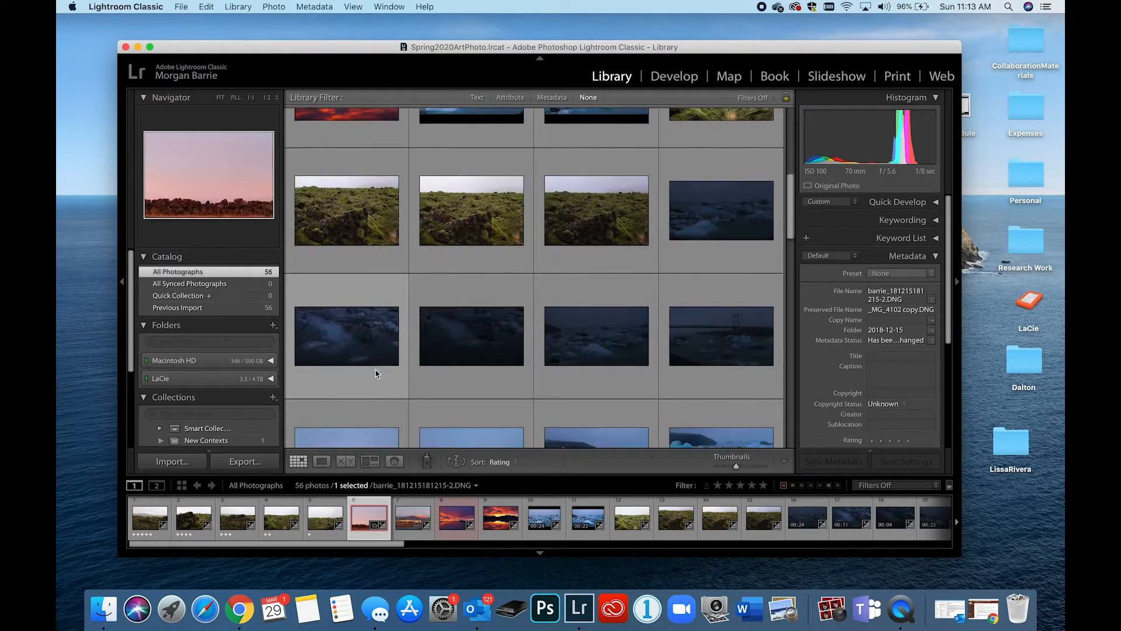
{"action": "scroll", "coordinate": [376, 373], "scroll_direction": "down", "scroll_amount": 3}
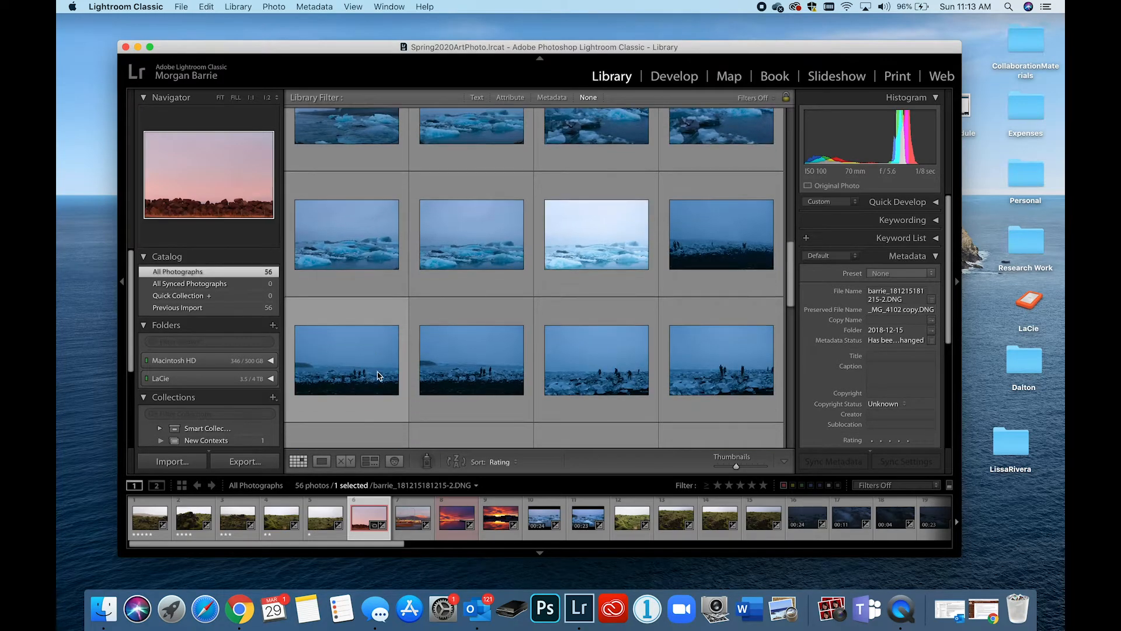
{"action": "scroll", "coordinate": [391, 398], "scroll_direction": "up", "scroll_amount": 10}
{"action": "key", "text": "j"}
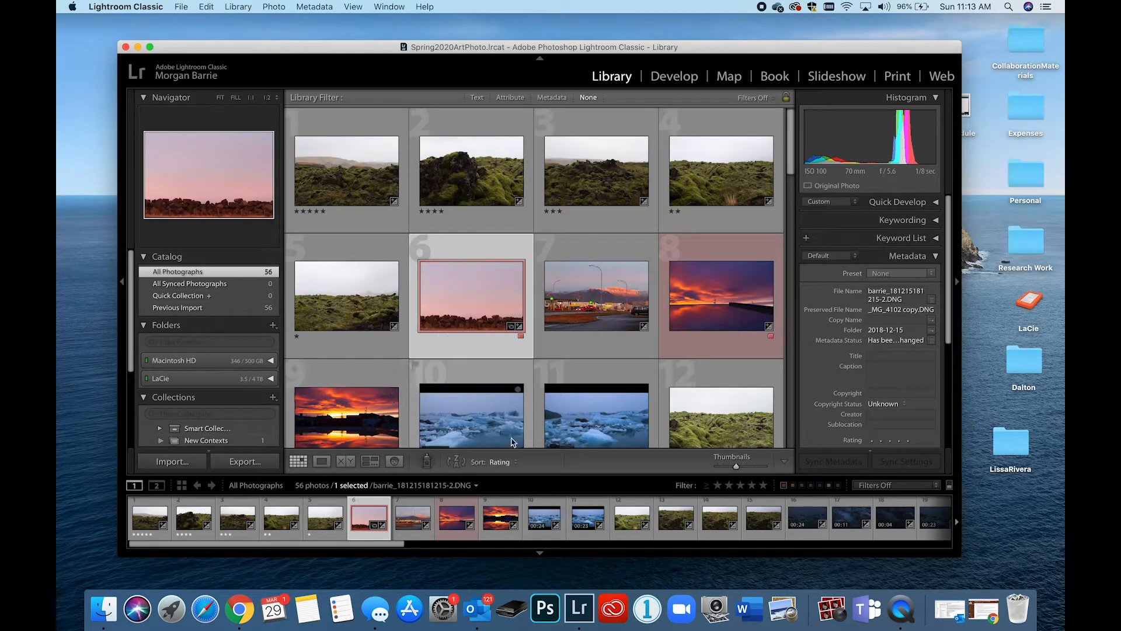
{"action": "scroll", "coordinate": [570, 397], "scroll_direction": "down", "scroll_amount": 2}
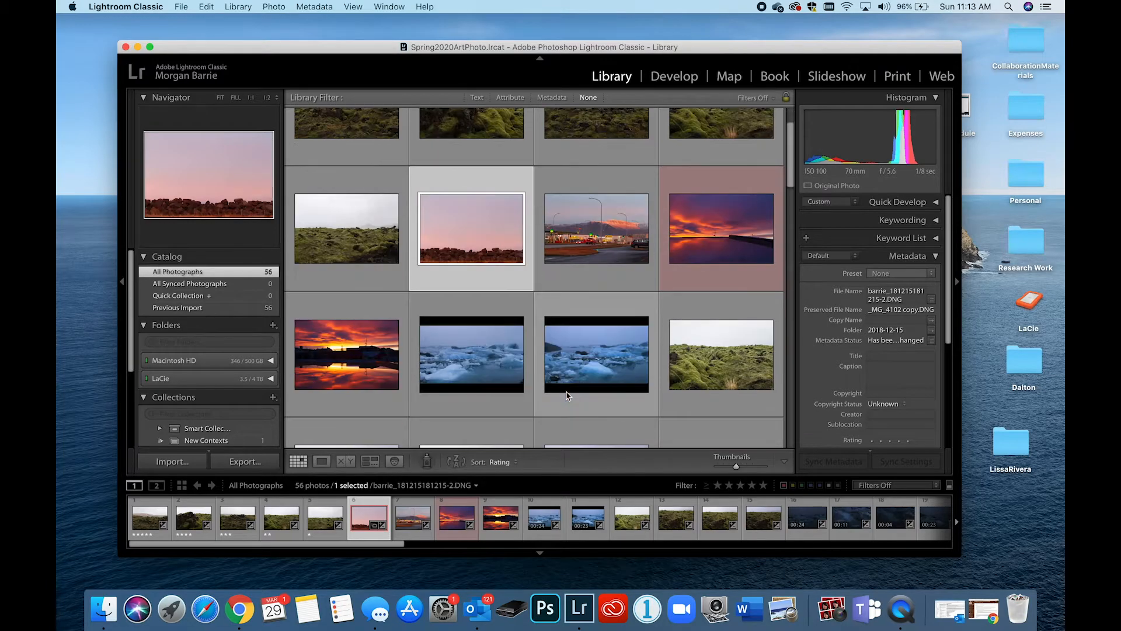
{"action": "left_click_drag", "start_coordinate": [326, 363], "coordinate": [239, 438]}
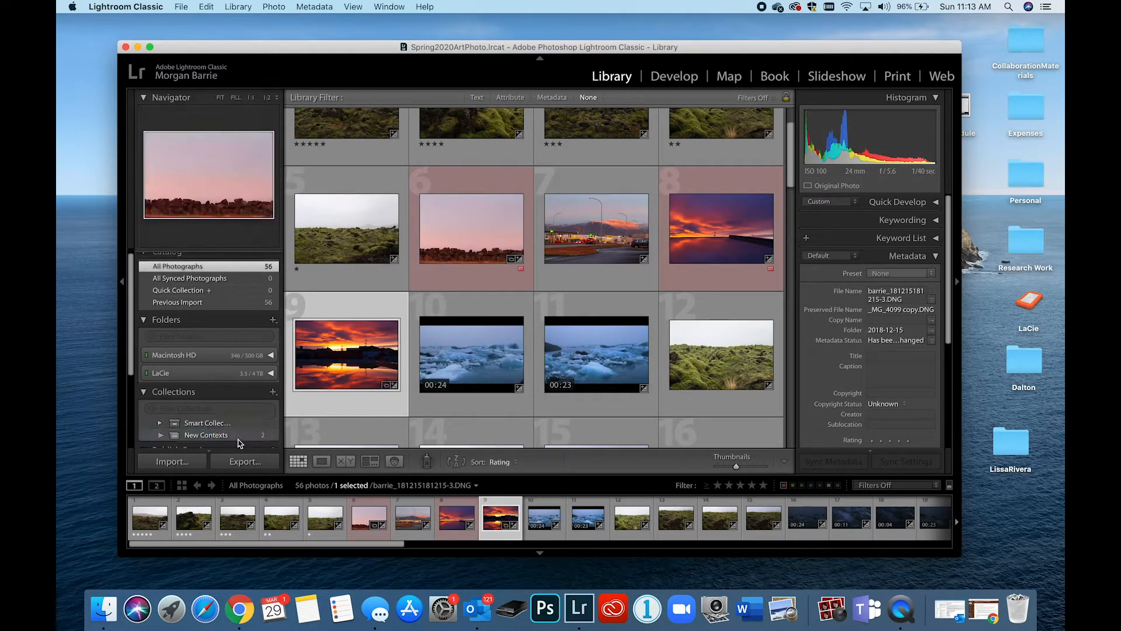
Create a collection set named Digital Assignments and move the New Contexts collection into it.
{"action": "scroll", "coordinate": [239, 435], "scroll_direction": "down", "scroll_amount": 2}
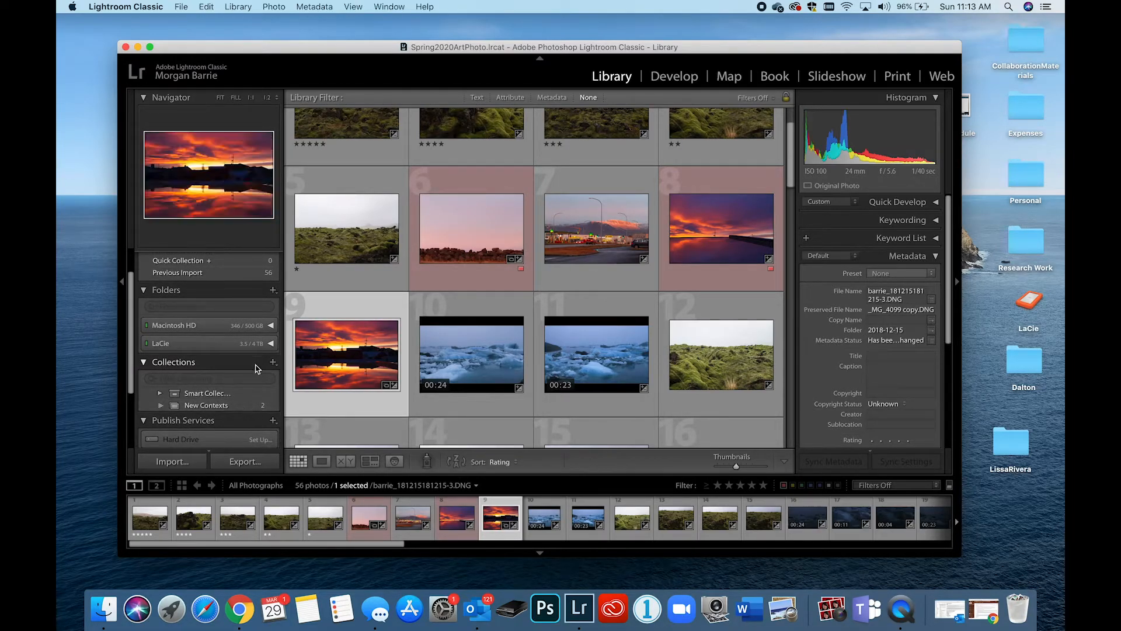
{"action": "left_click", "coordinate": [273, 364]}
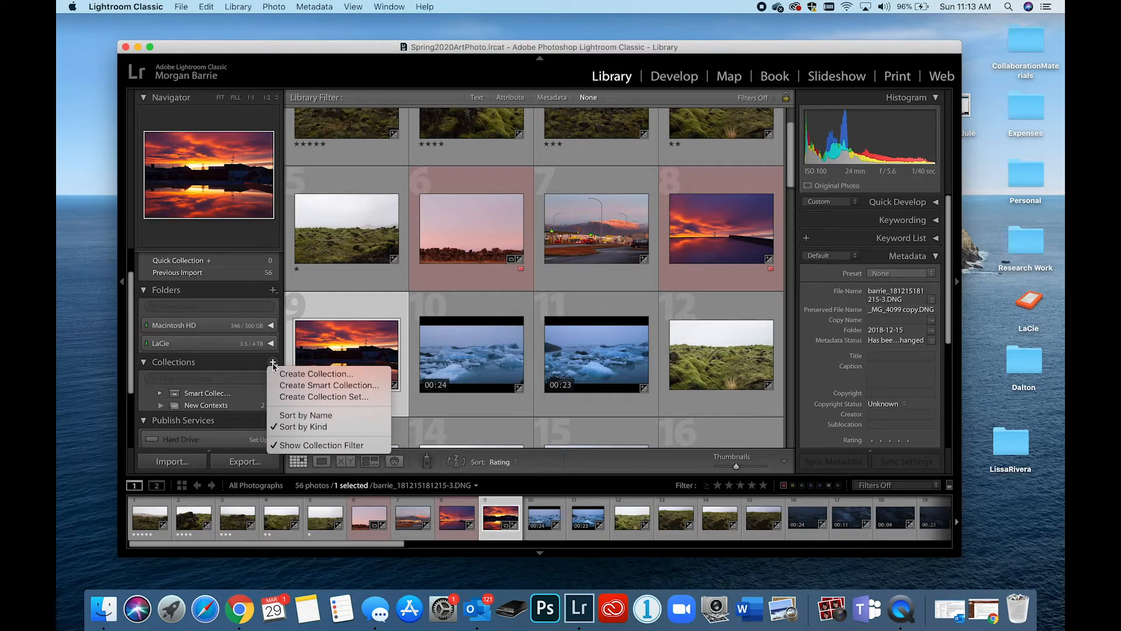
{"action": "left_click", "coordinate": [304, 398]}
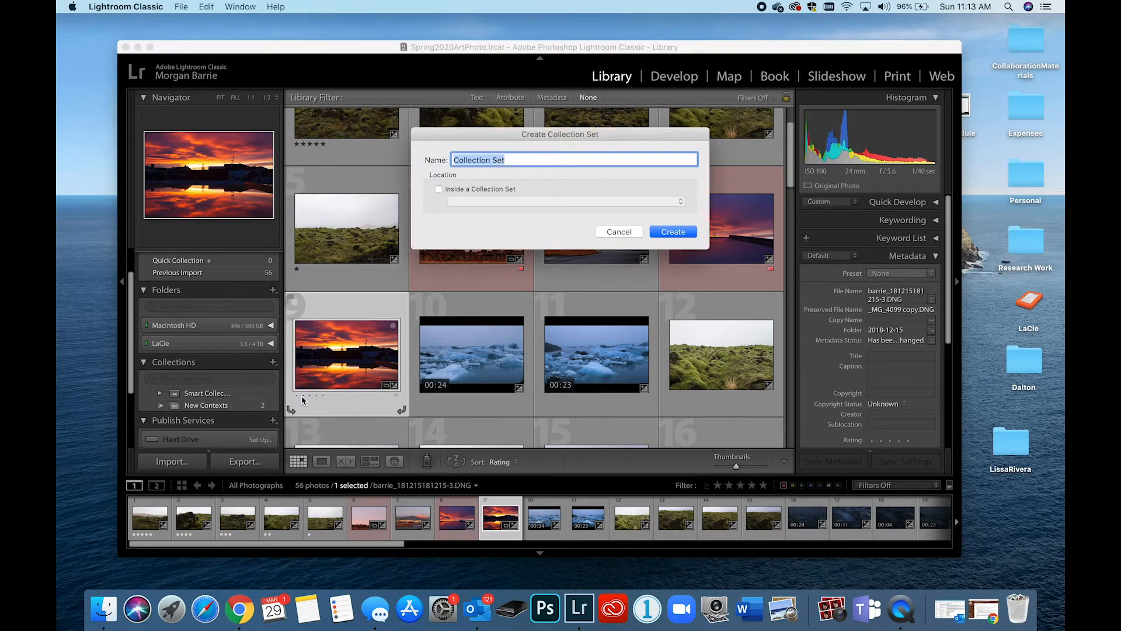
{"action": "type", "text": "Digital Assignments"}
{"action": "left_click", "coordinate": [654, 236]}
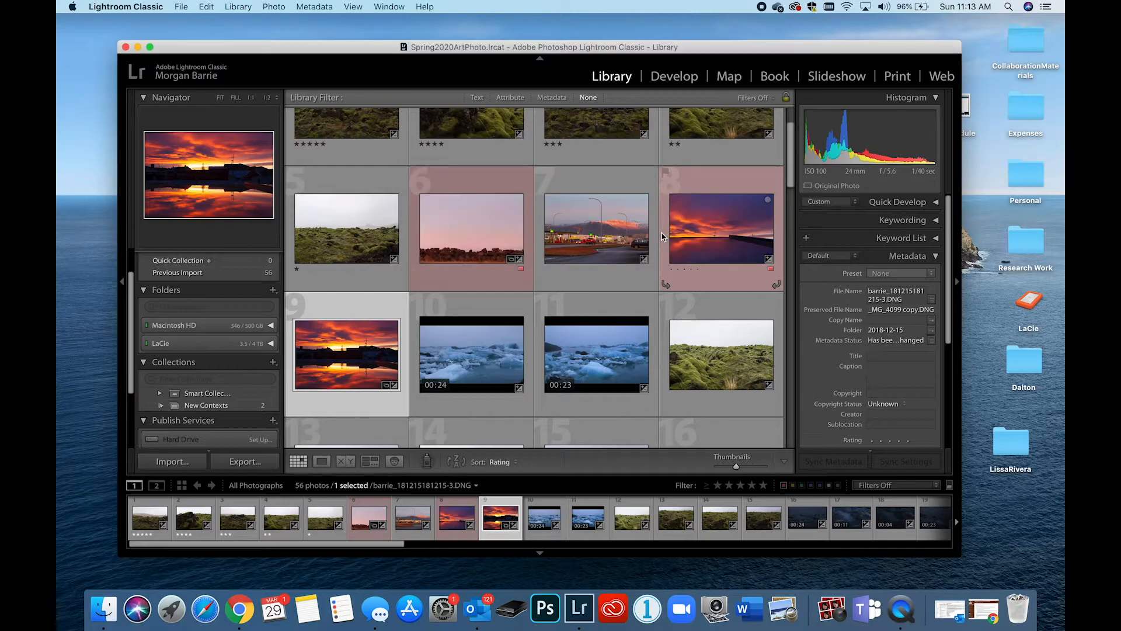
{"action": "scroll", "coordinate": [253, 400], "scroll_direction": "down", "scroll_amount": 1}
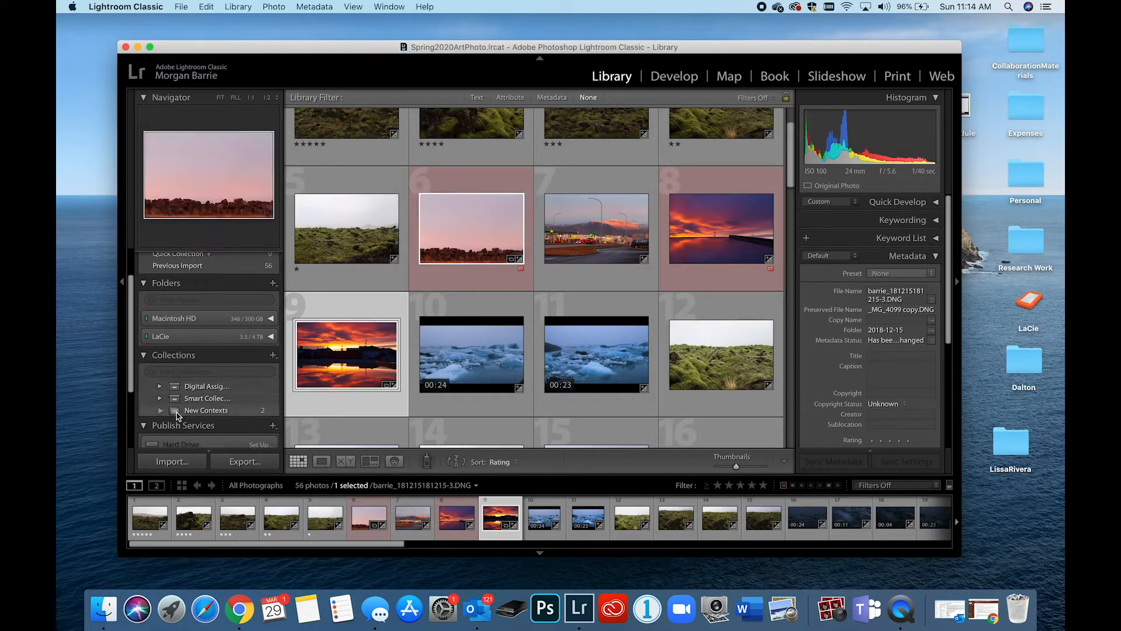
{"action": "left_click_drag", "start_coordinate": [177, 413], "coordinate": [189, 393]}
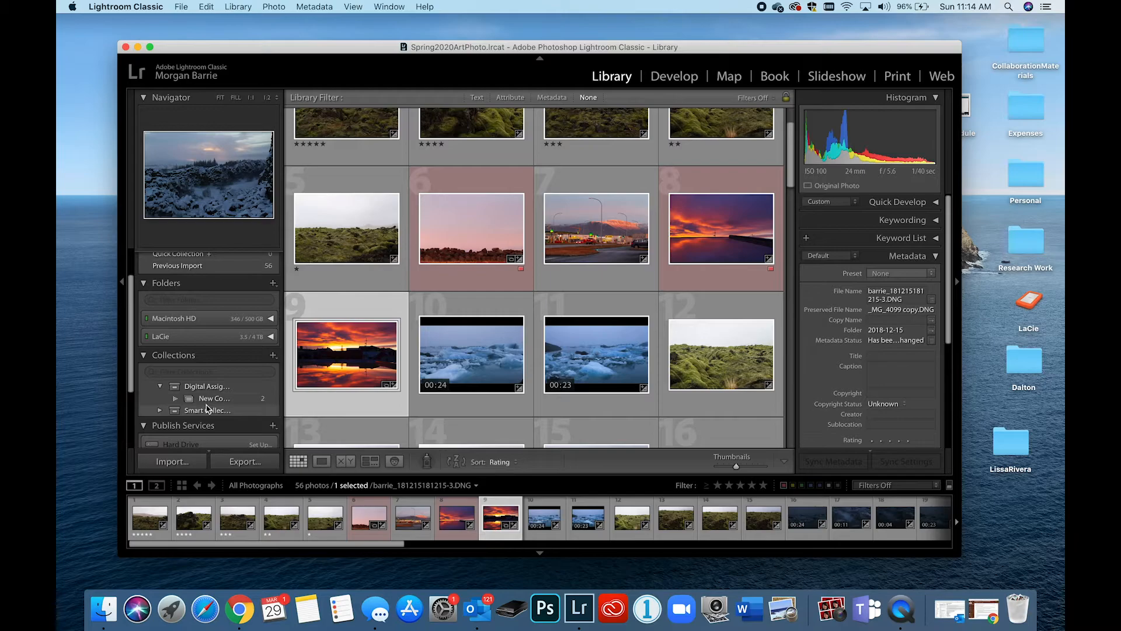
Enter "e" as the caption of sunset photo 9 and show the photo in Loupe view.
{"action": "left_click", "coordinate": [879, 356]}
{"action": "left_click", "coordinate": [880, 377]}
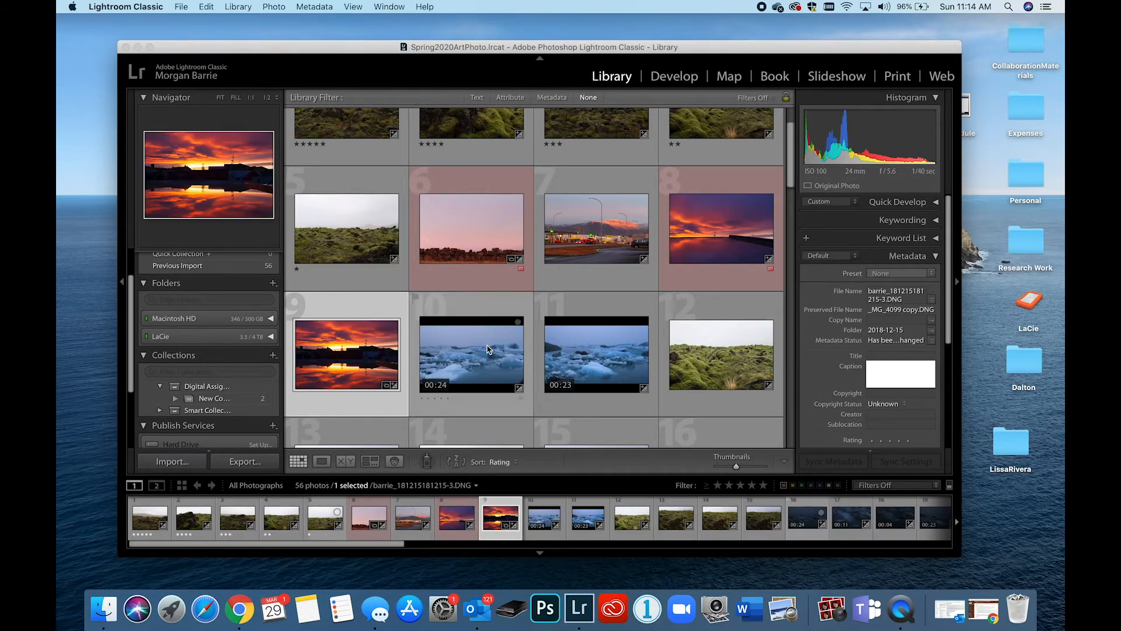
{"action": "scroll", "coordinate": [558, 303], "scroll_direction": "up", "scroll_amount": 2}
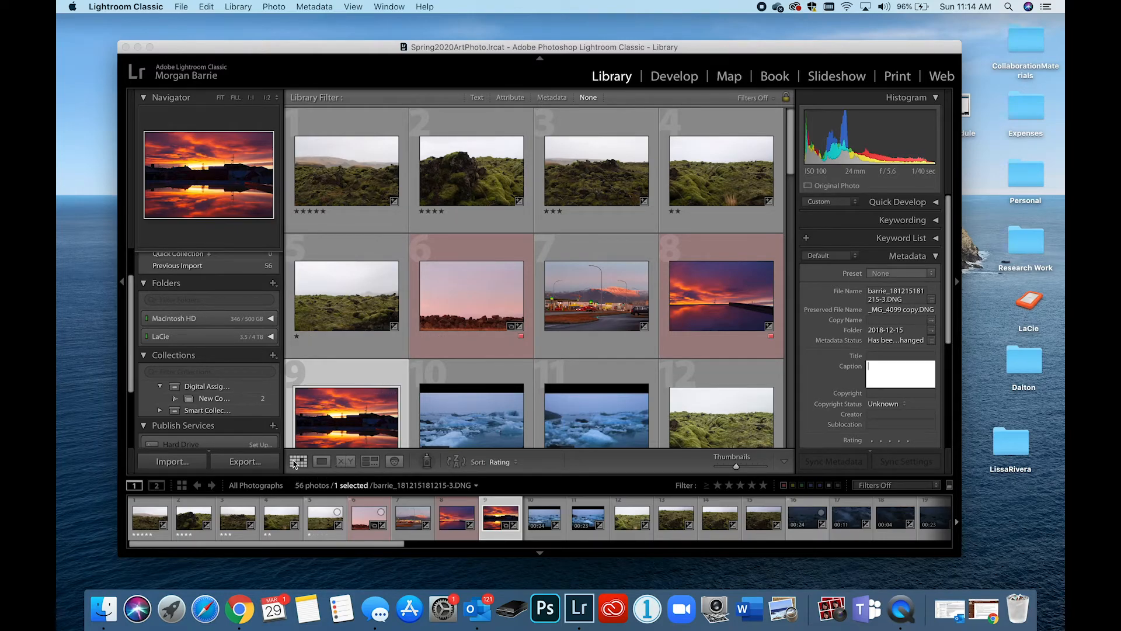
{"action": "type", "text": "e"}
{"action": "left_click", "coordinate": [322, 462]}
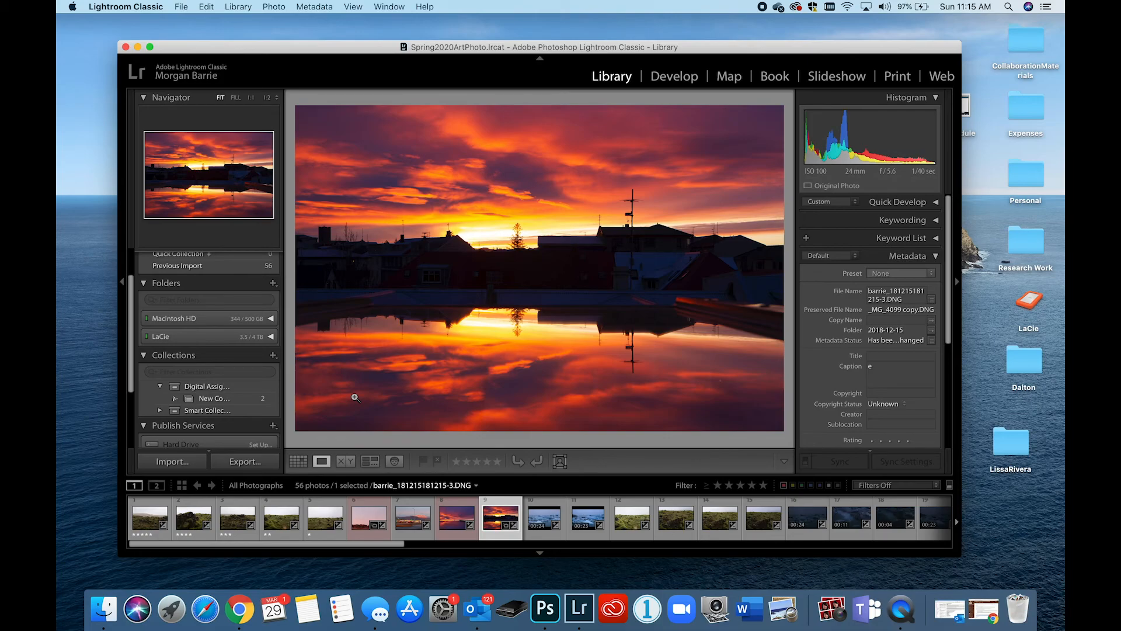
Compare sunset photo 9 with the icy video 10 in Compare view and return to the grid.
{"action": "key", "text": "g"}
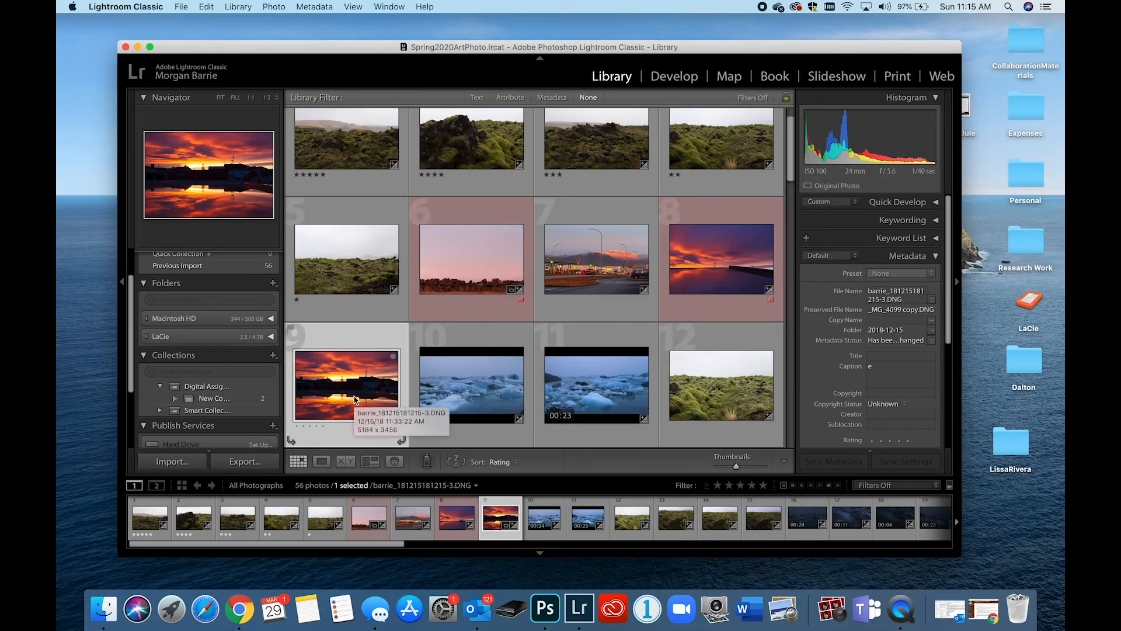
{"action": "left_click", "coordinate": [341, 463]}
{"action": "left_click", "coordinate": [298, 462]}
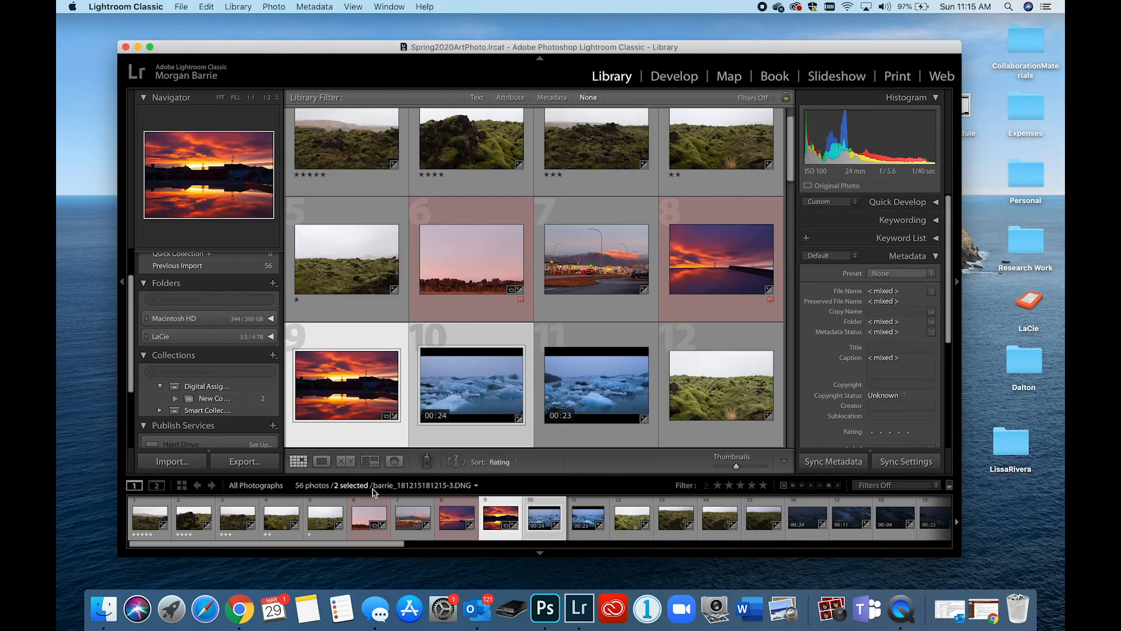
{"action": "scroll", "coordinate": [529, 245], "scroll_direction": "up", "scroll_amount": 2}
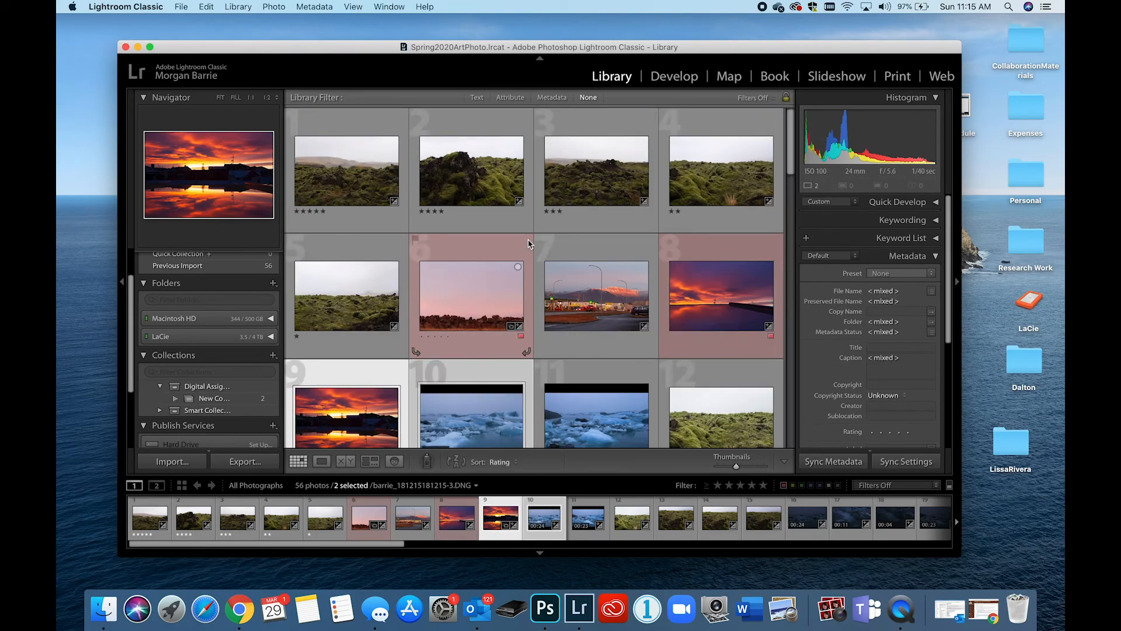